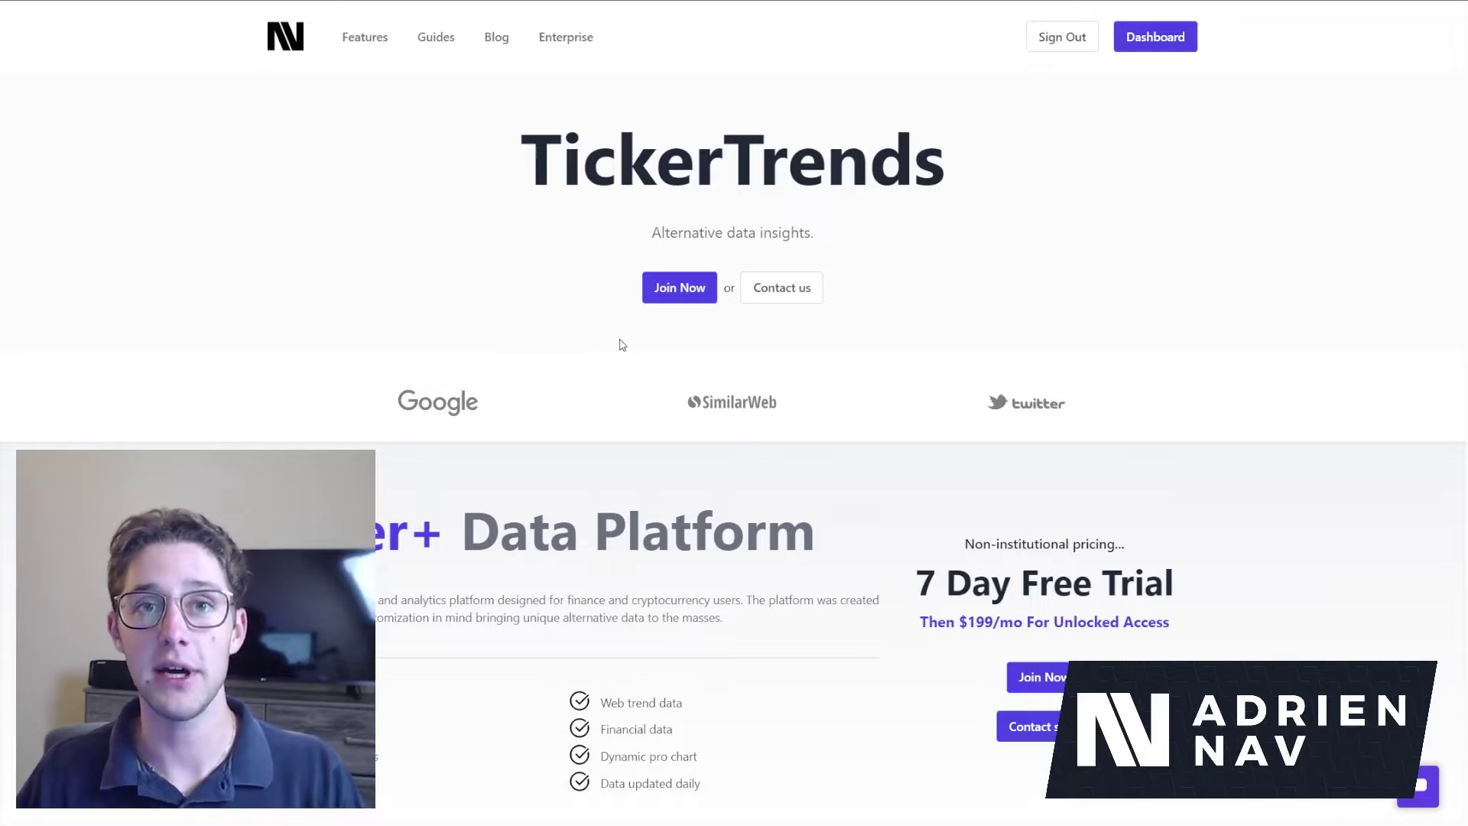
left_click(146, 3)
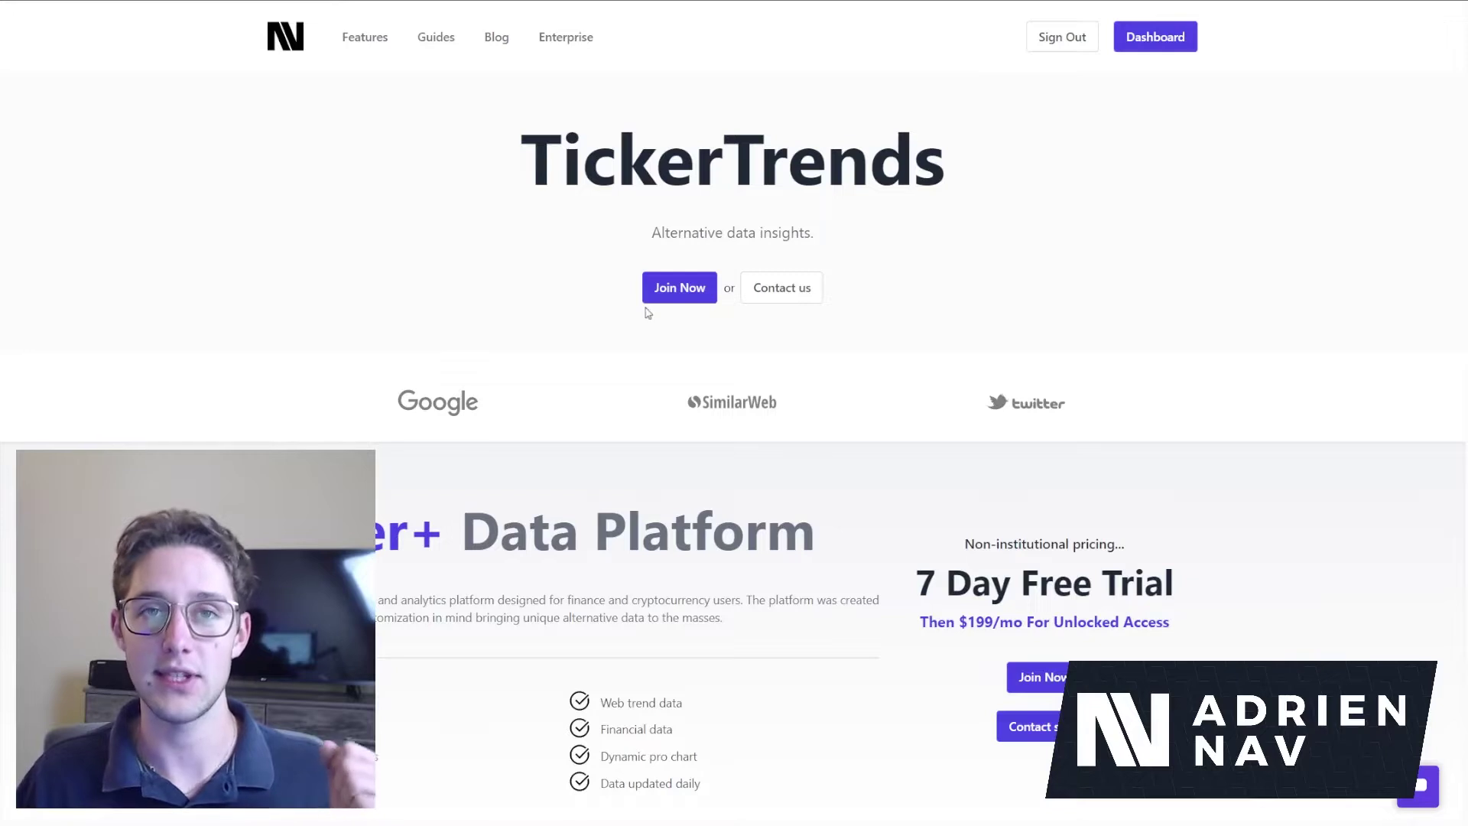
scroll(652, 353, "down", 3)
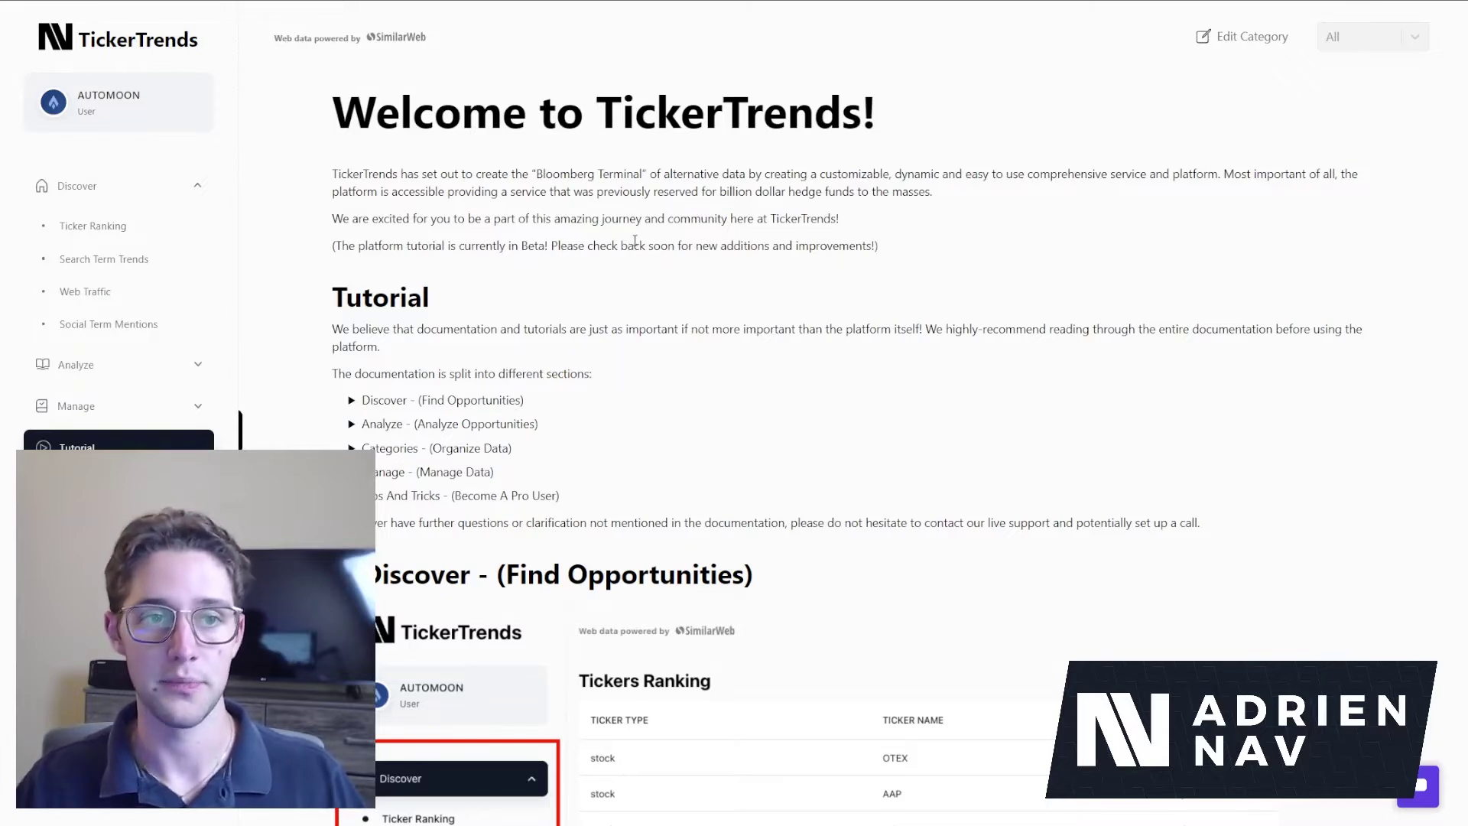
Look through the pages offered in the Discover, Analyze and Manage navigation sections.
left_click(197, 186)
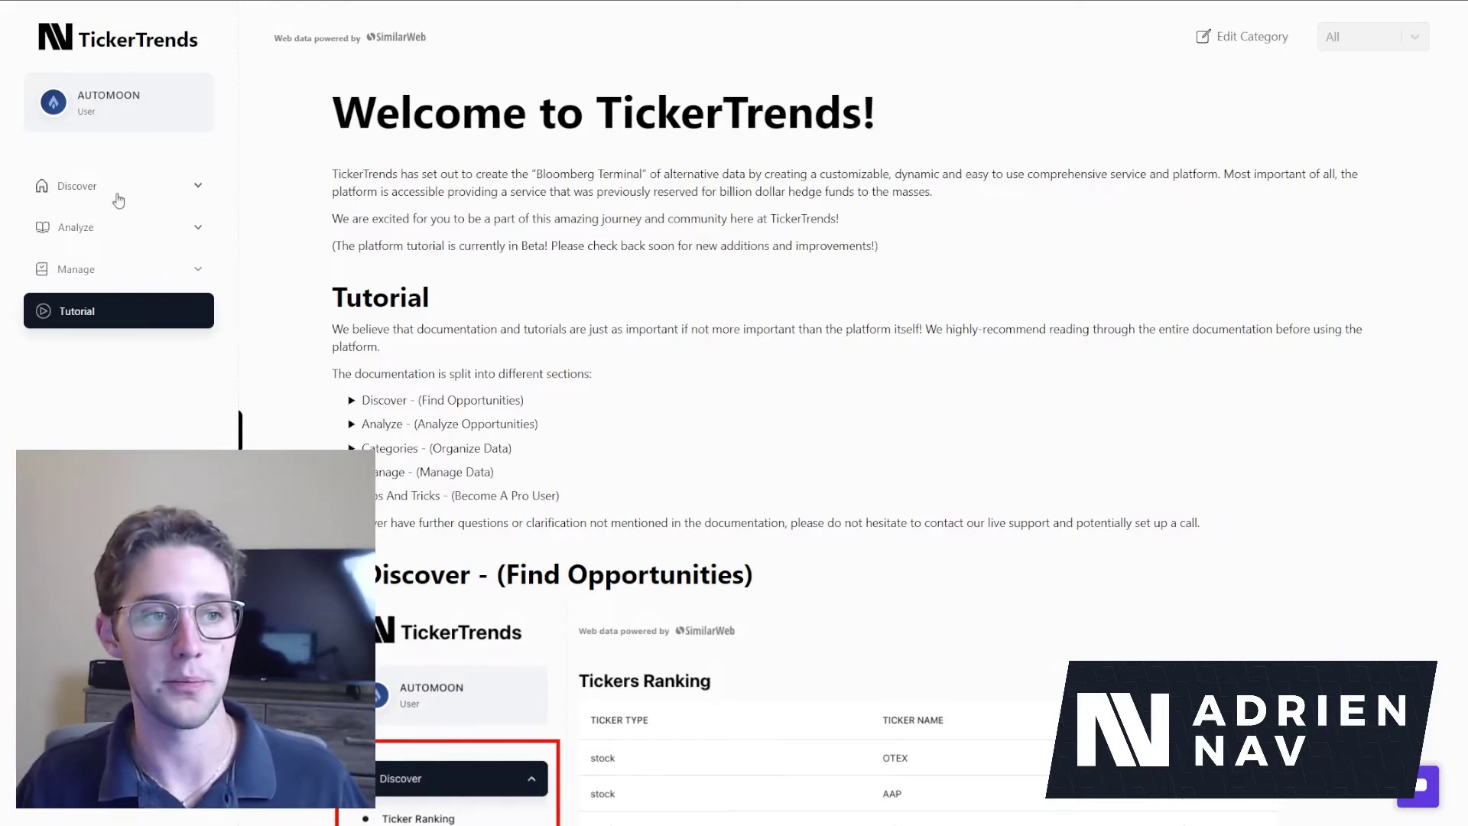
left_click(79, 189)
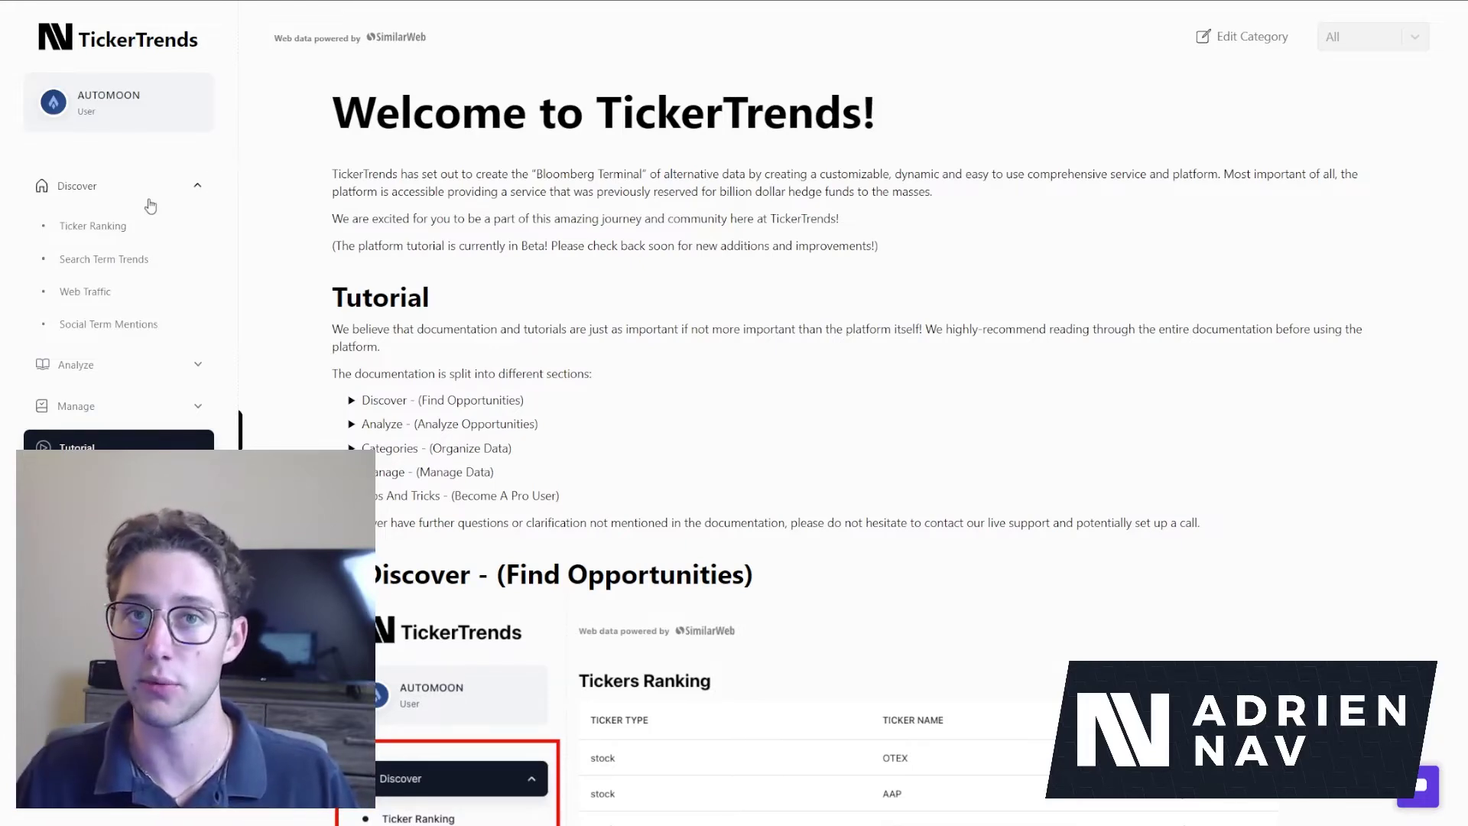
left_click(145, 187)
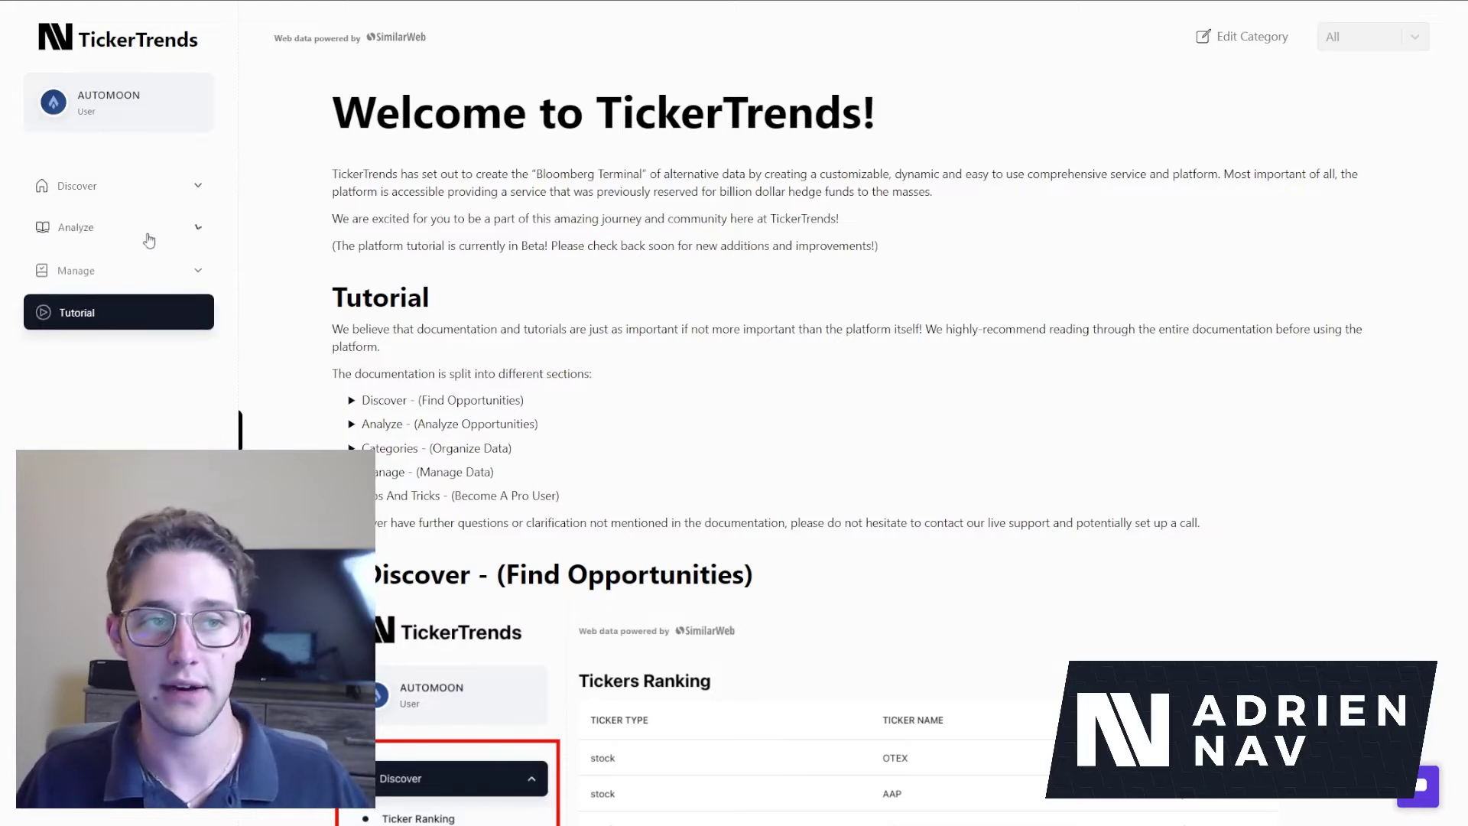
left_click(122, 227)
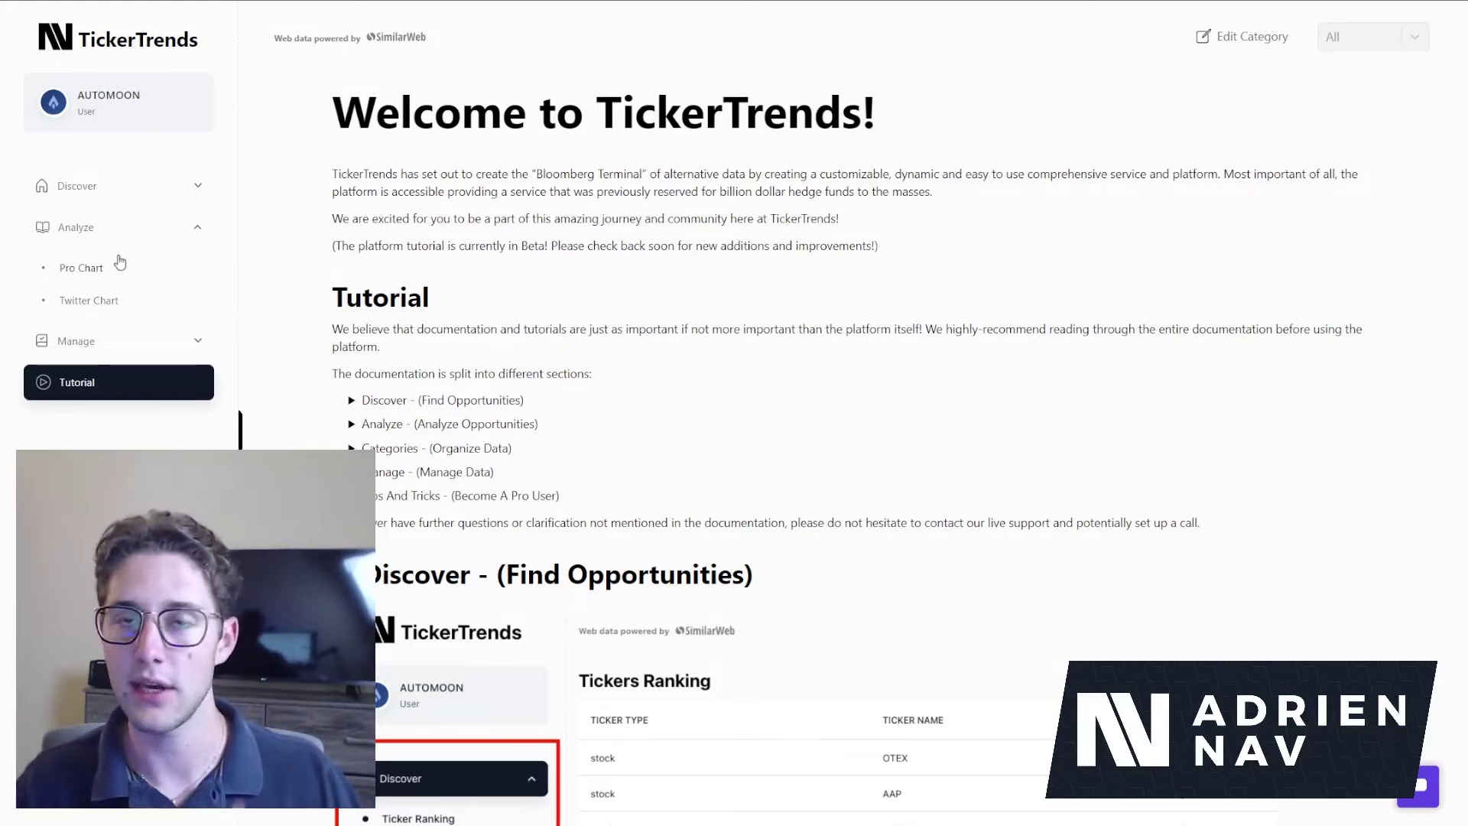
left_click(111, 226)
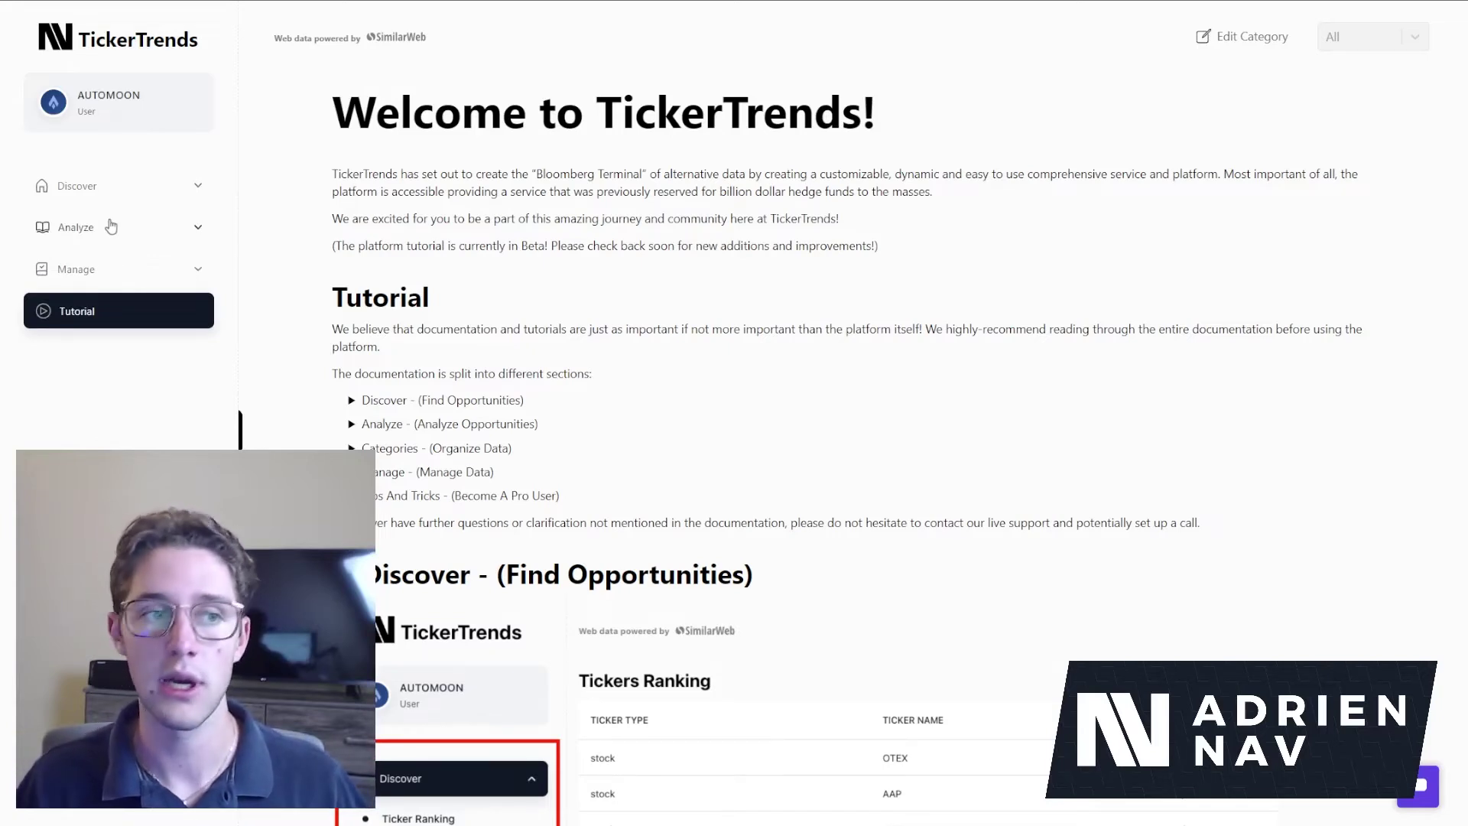
left_click(149, 269)
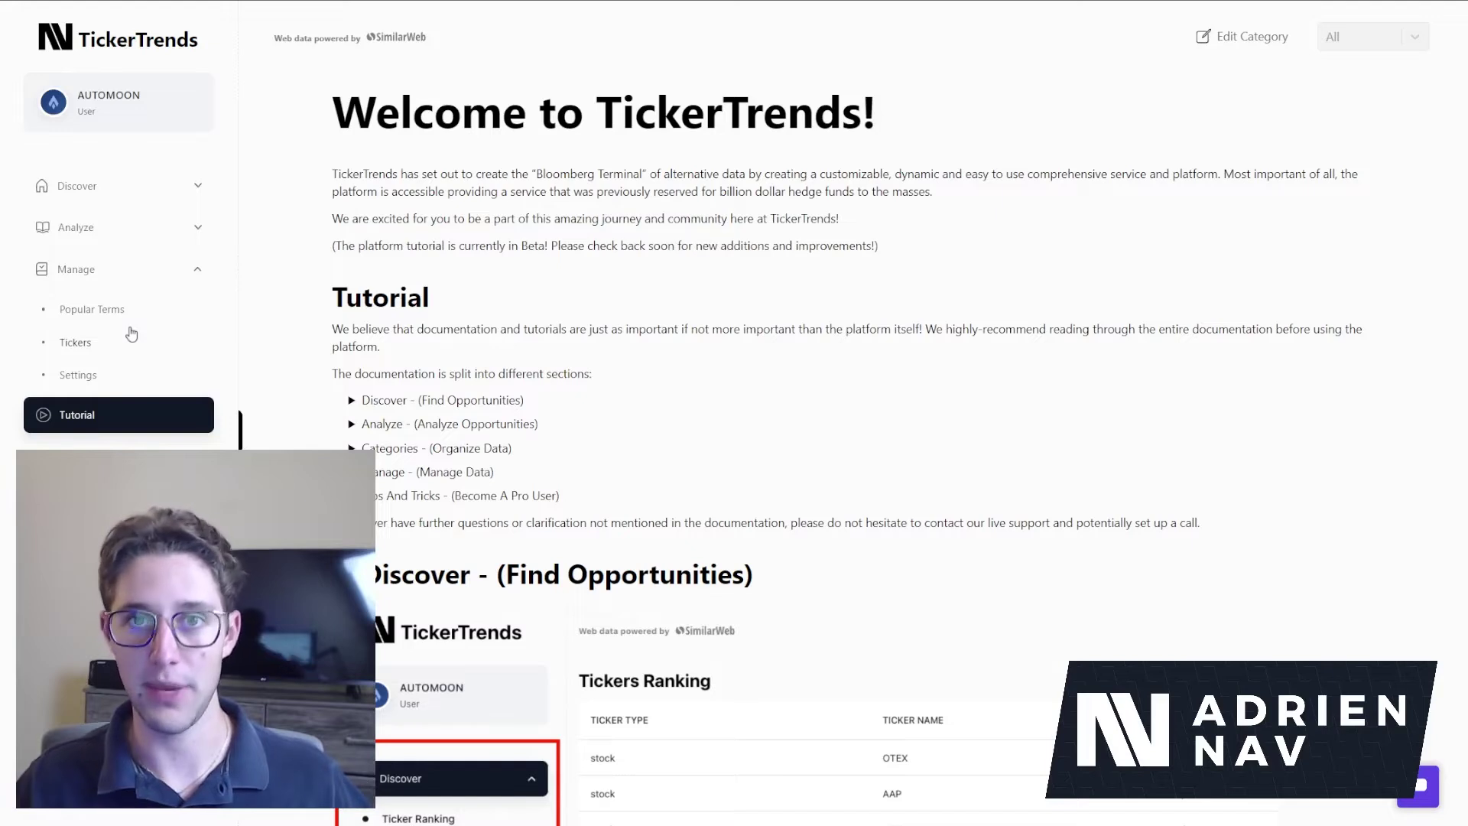
left_click(136, 272)
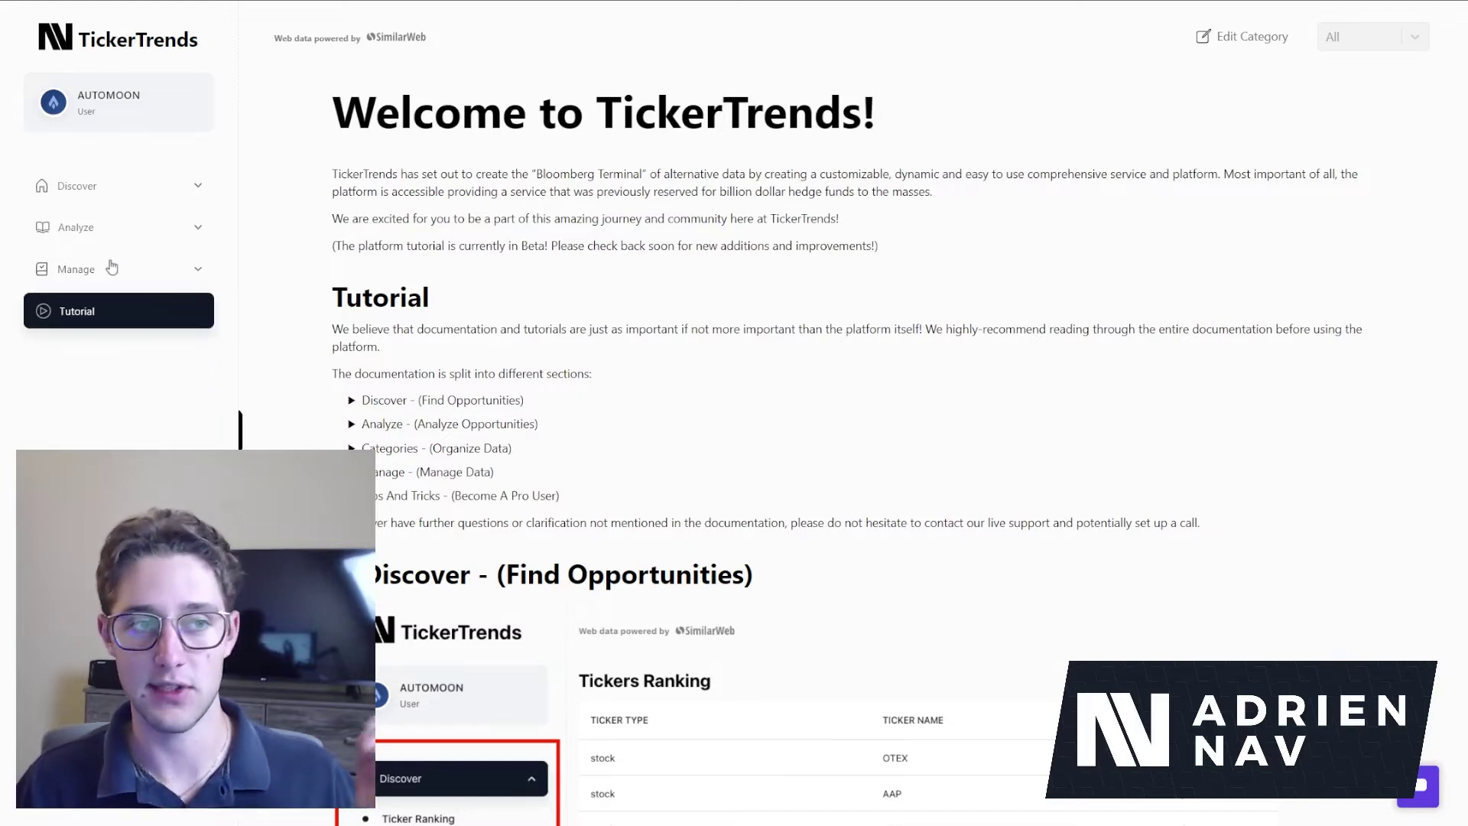
Open the Ticker Ranking page under Discover and sort the tickers by Stock Formula from highest to lowest.
left_click(111, 188)
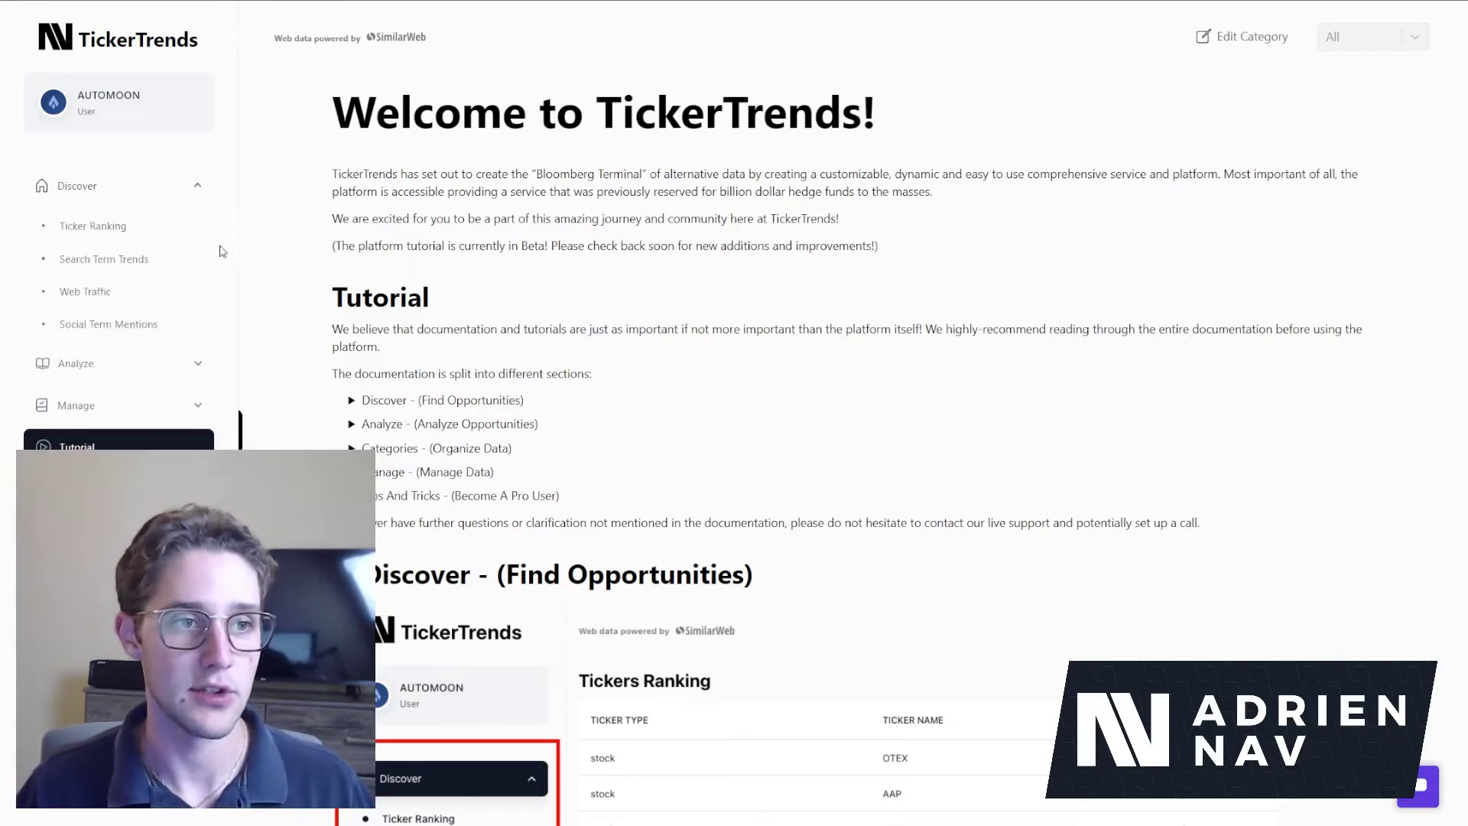
left_click(168, 234)
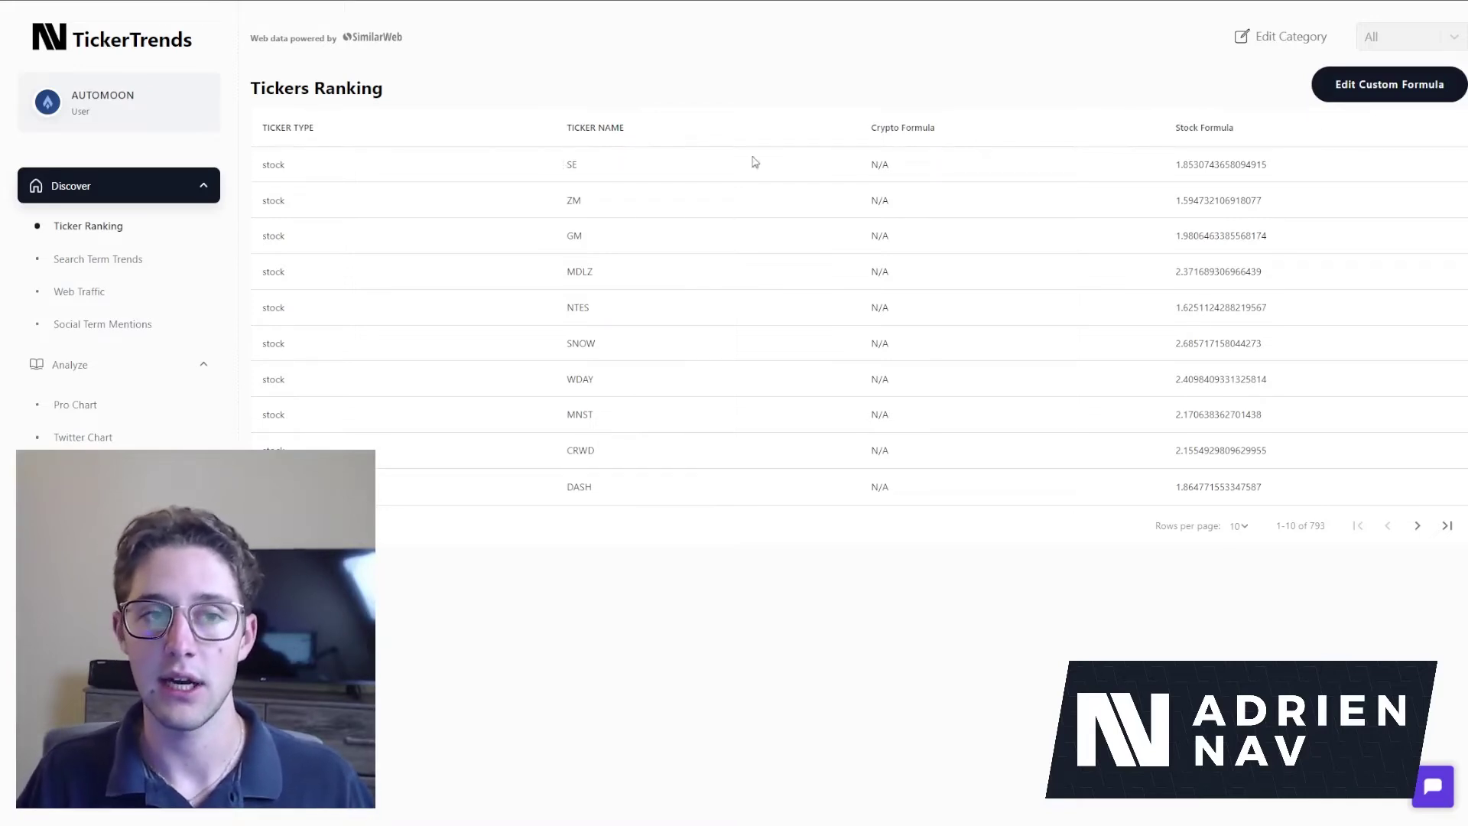
double_click(571, 164)
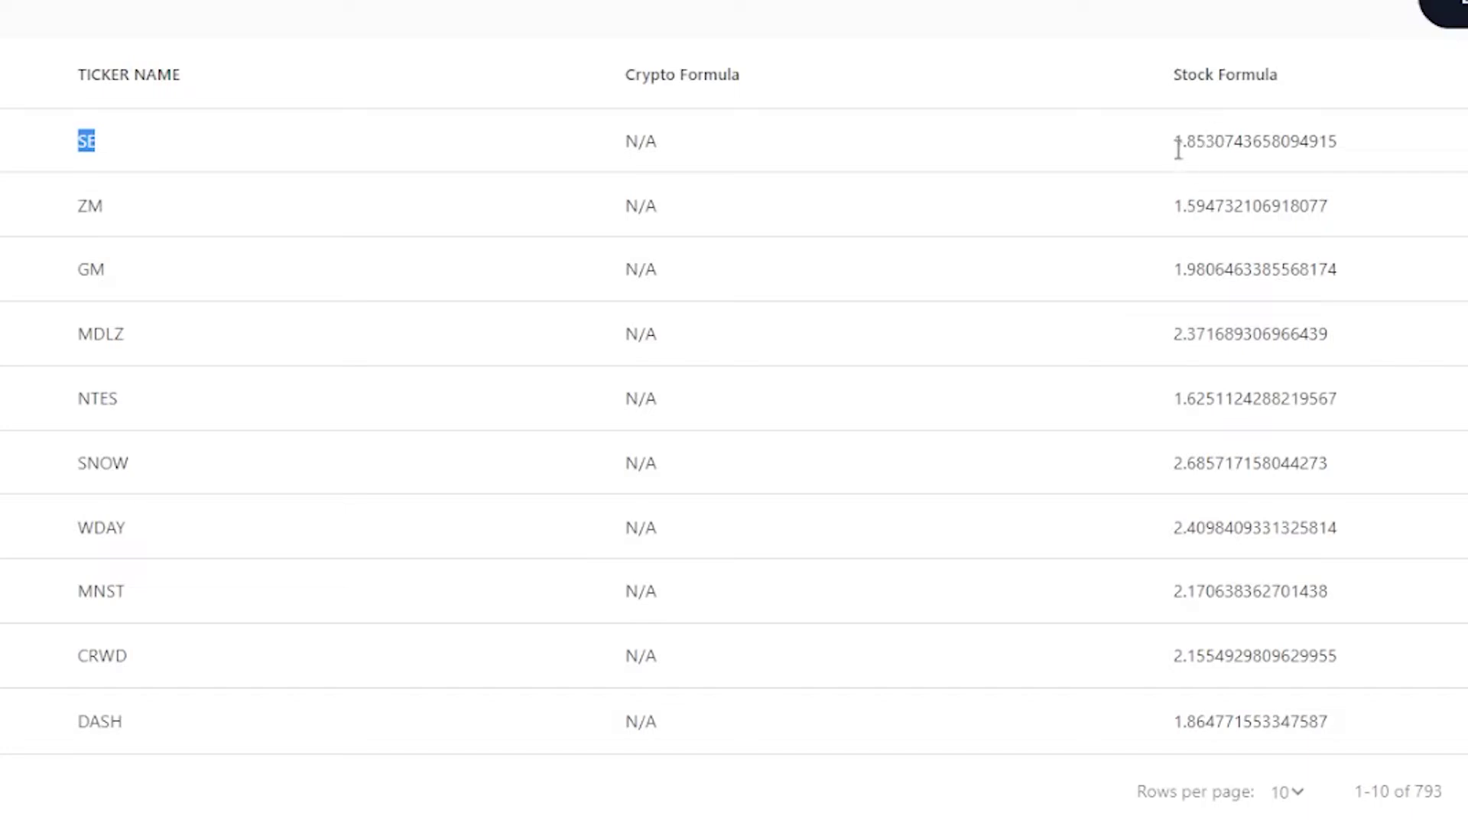
left_click_drag(1173, 142, 1256, 144)
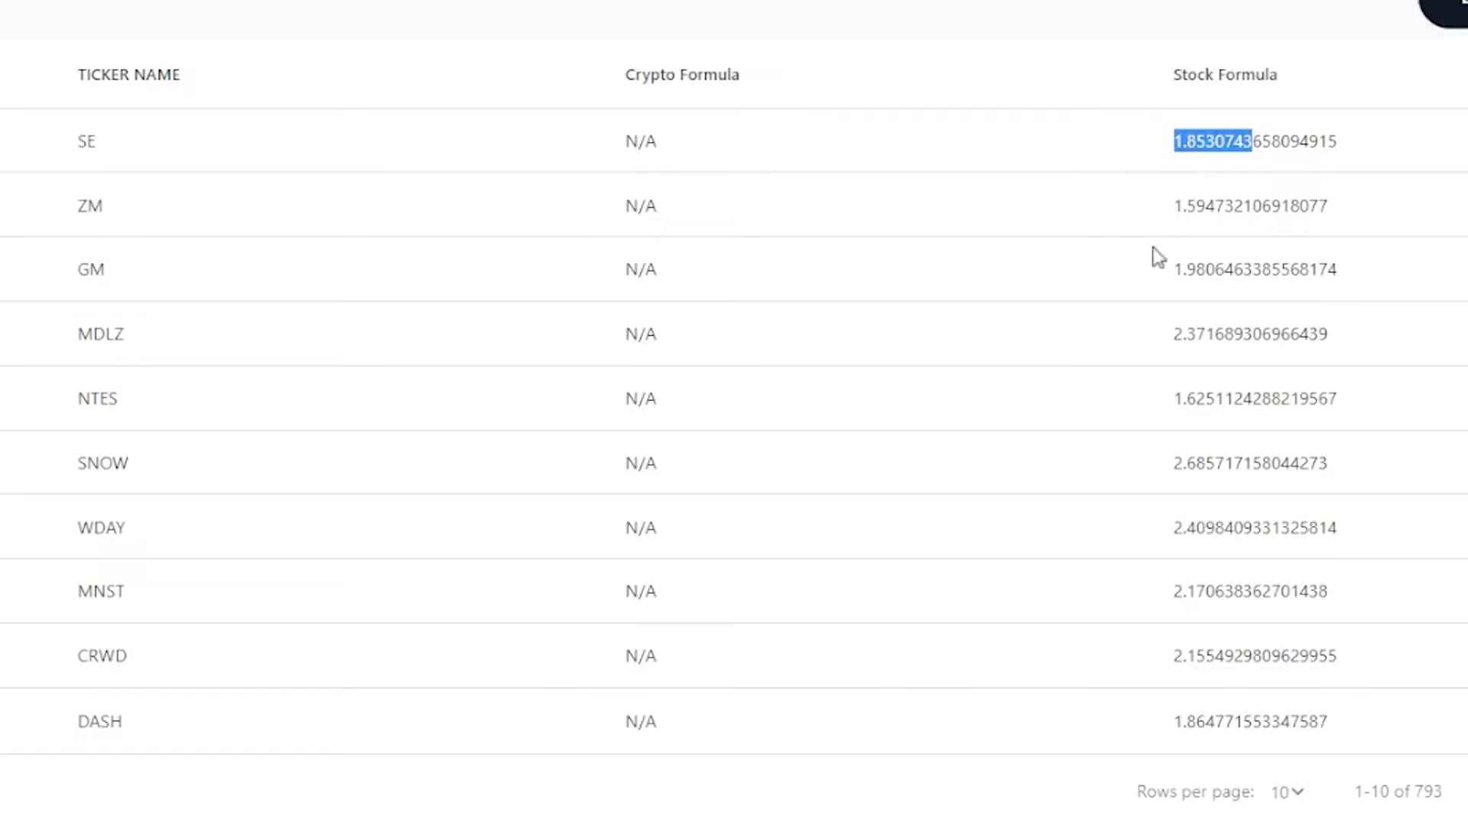
left_click(1212, 74)
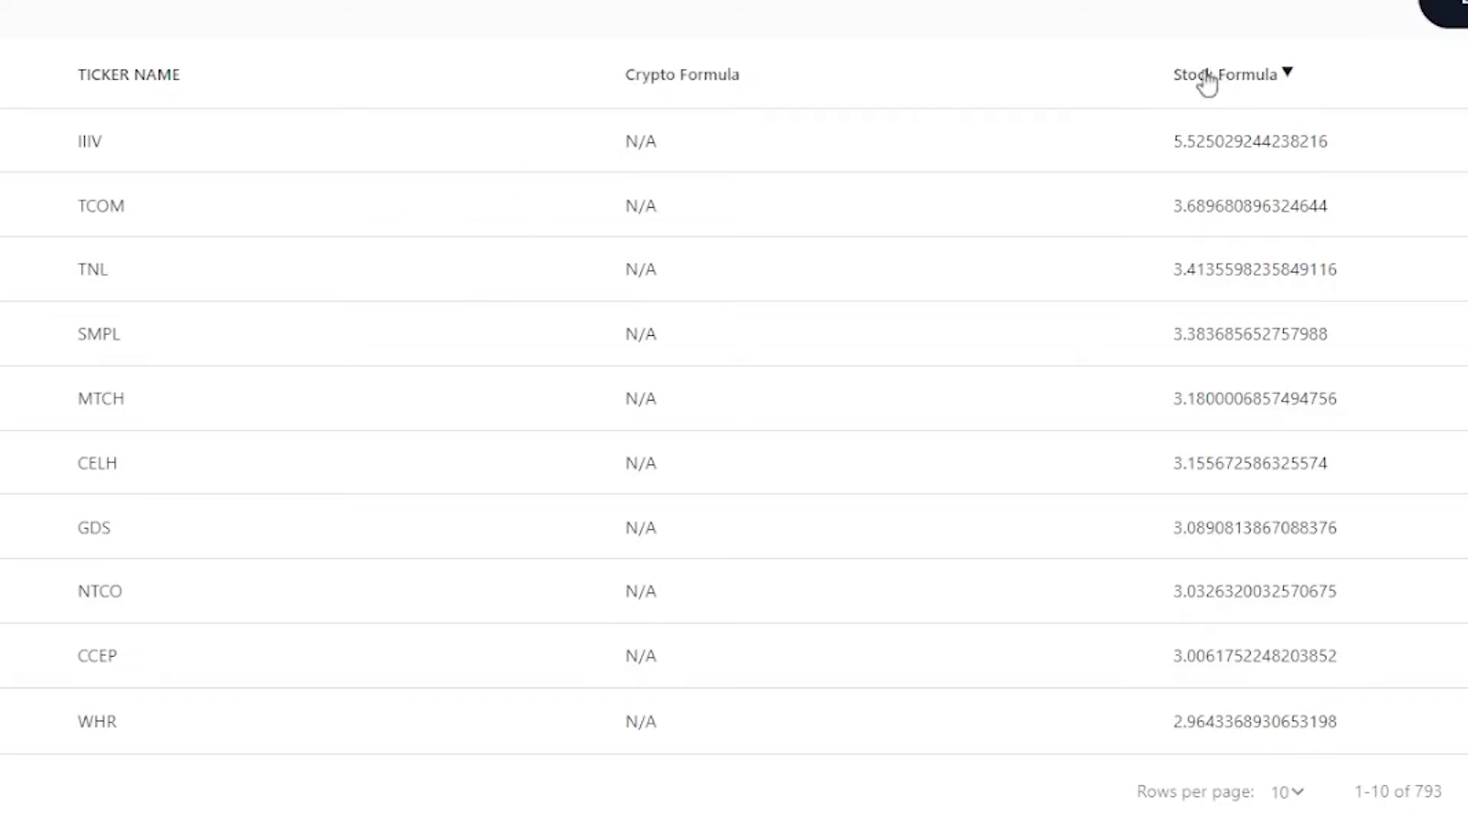
Highlight the ranked tickers IIIV, TCOM, TNL and CELH, along with CELH's Stock Formula value.
double_click(84, 142)
double_click(103, 207)
double_click(93, 270)
double_click(107, 464)
left_click_drag(1173, 468, 1376, 478)
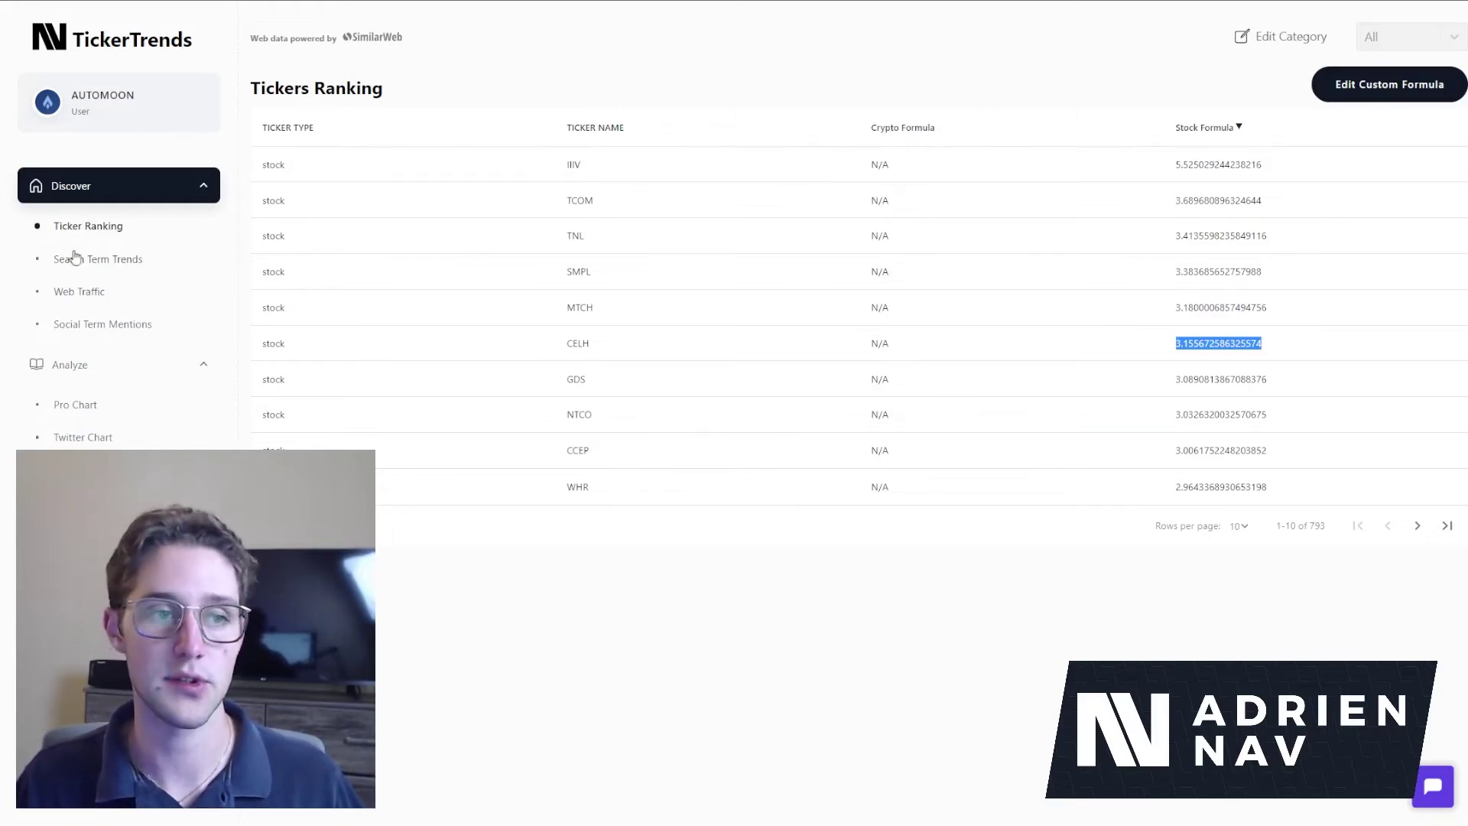
Open the Search Term Trends page and sort the Trends Datatable by YOY from highest to lowest.
left_click(107, 266)
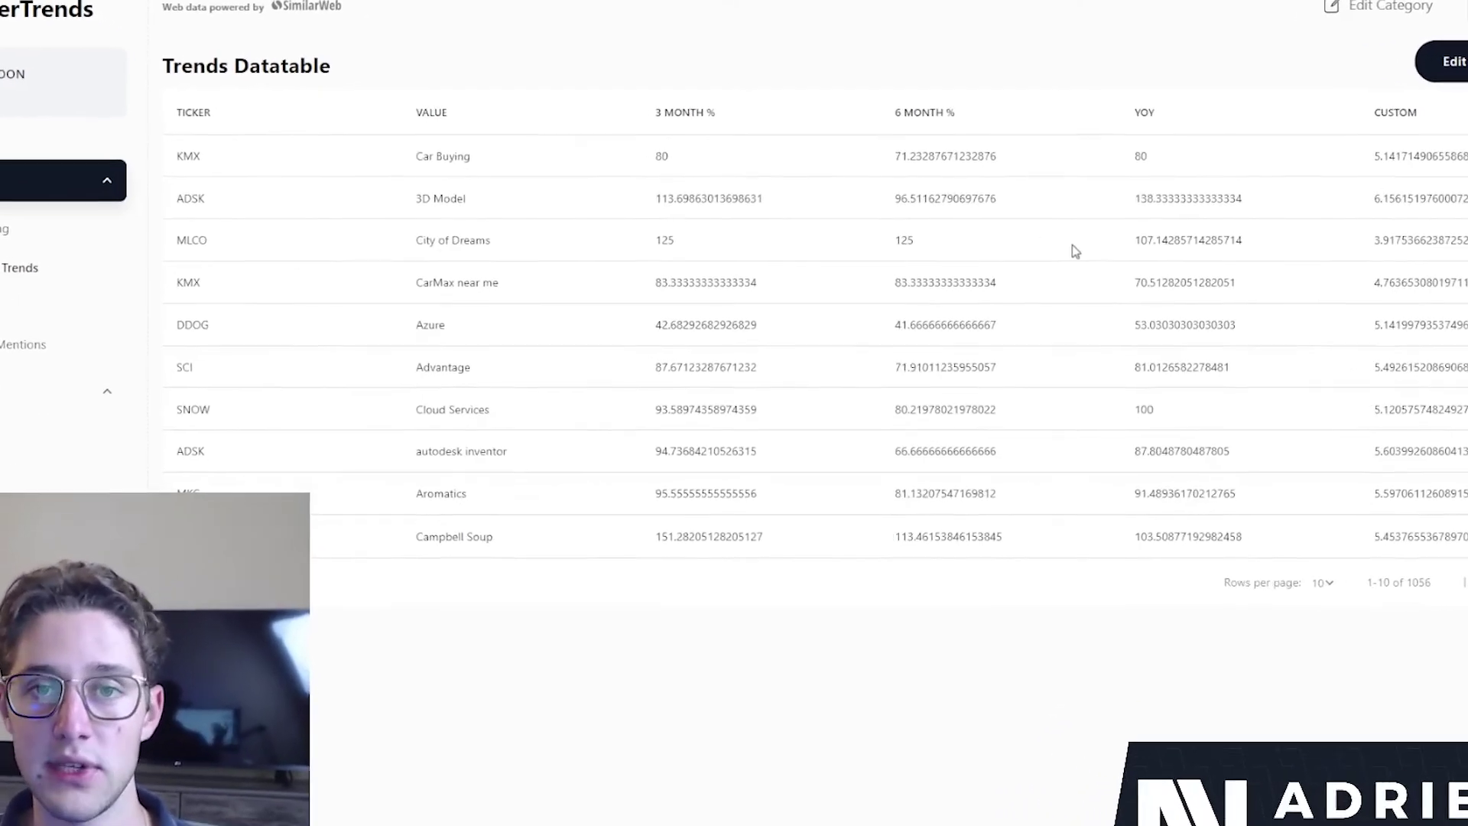
left_click(1147, 113)
left_click(1147, 112)
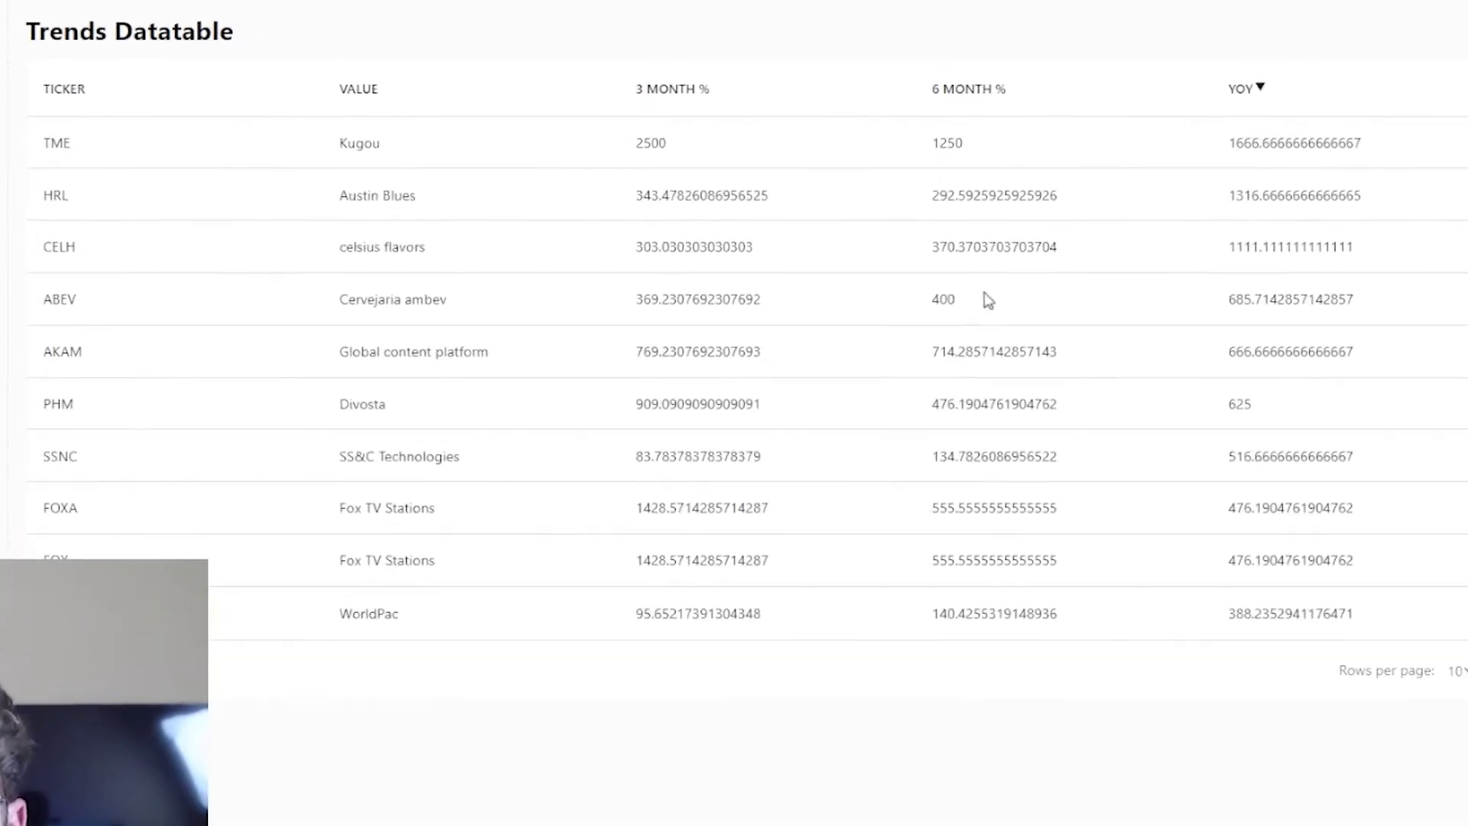
Highlight the "celsius flavors" search term, its YOY value and its ticker CELH in the trends table.
left_click_drag(338, 254, 443, 257)
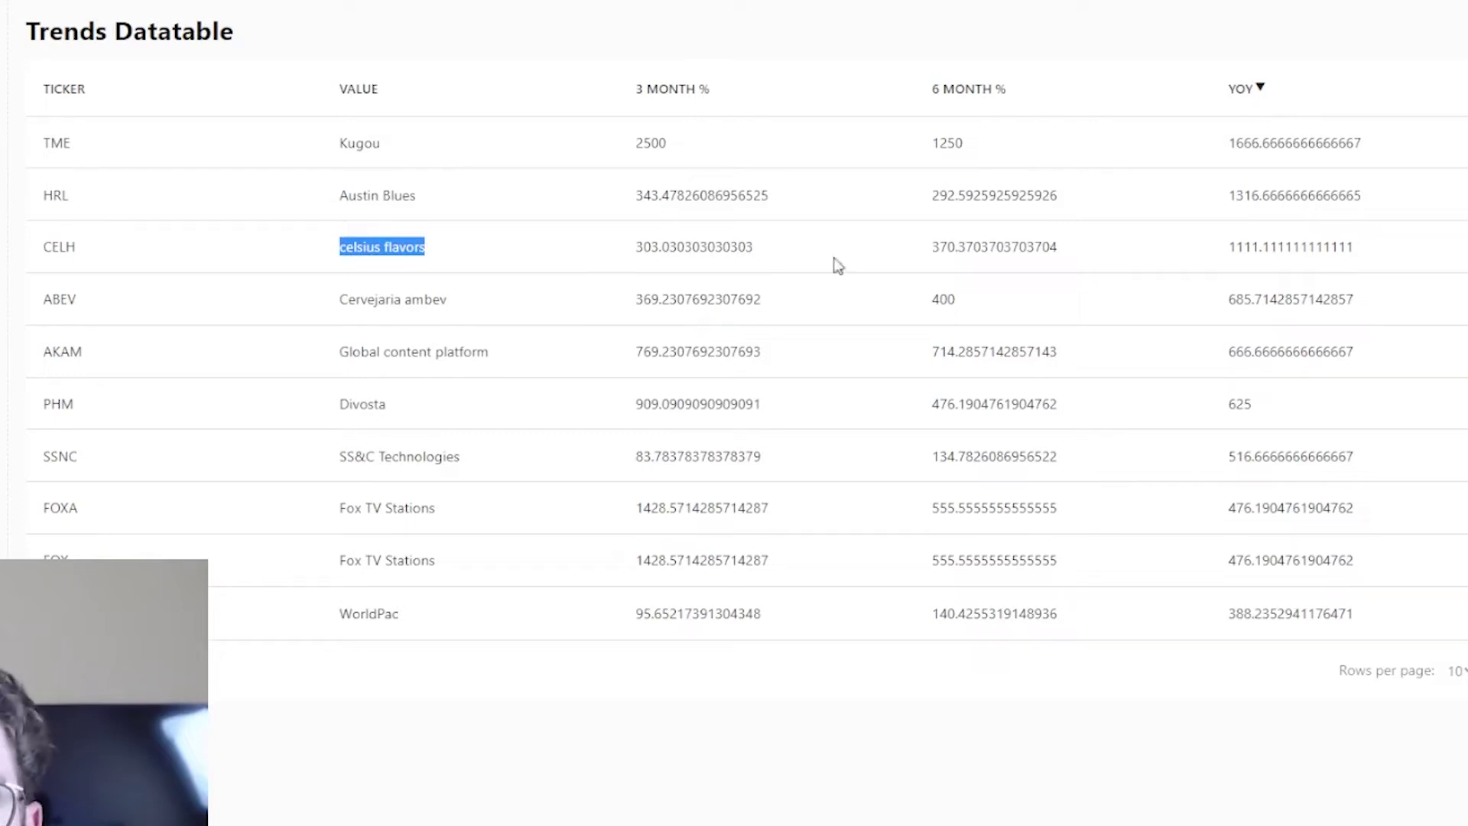
left_click_drag(1222, 246, 1403, 243)
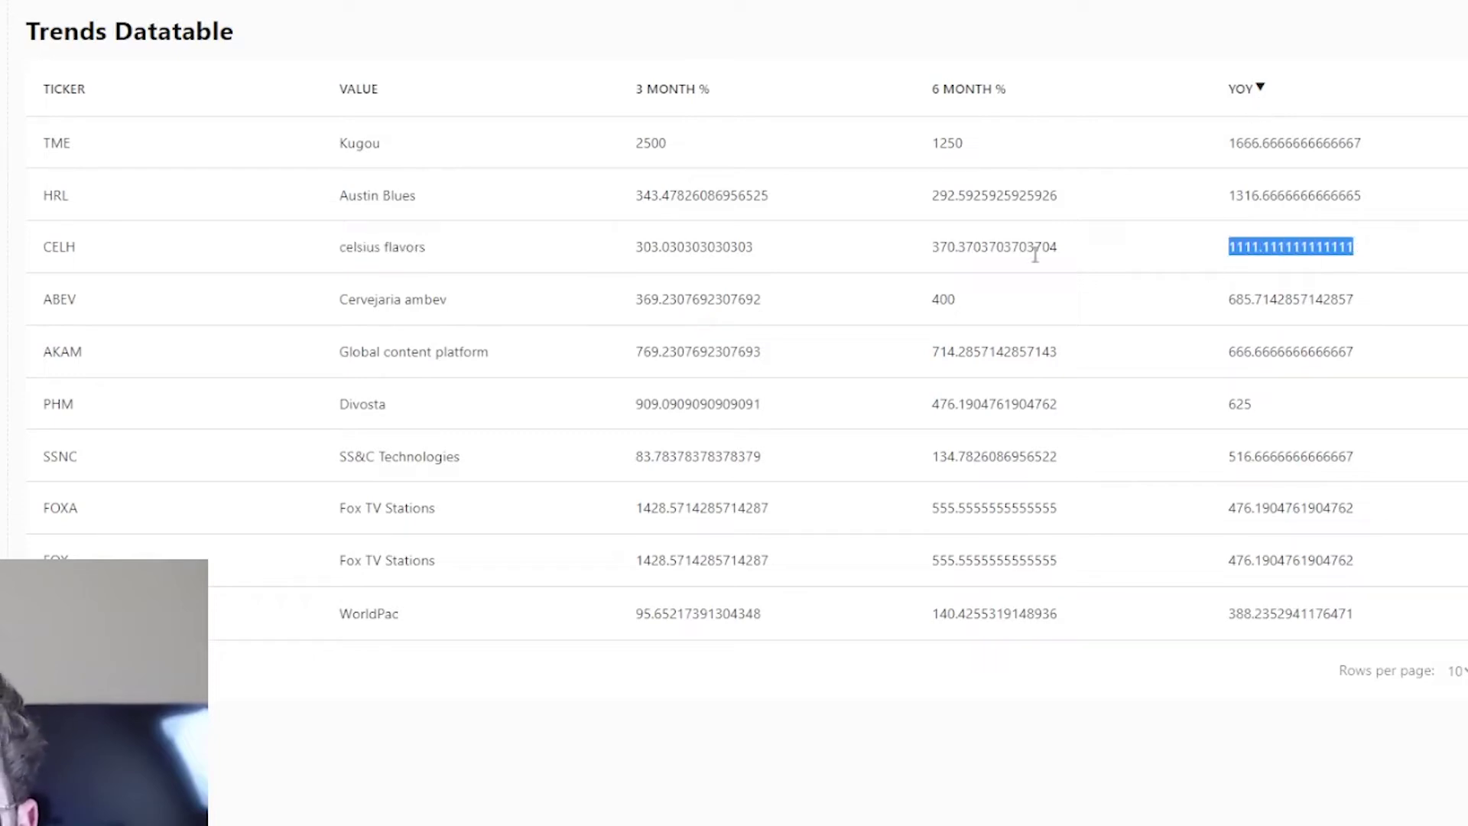
left_click_drag(340, 247, 432, 252)
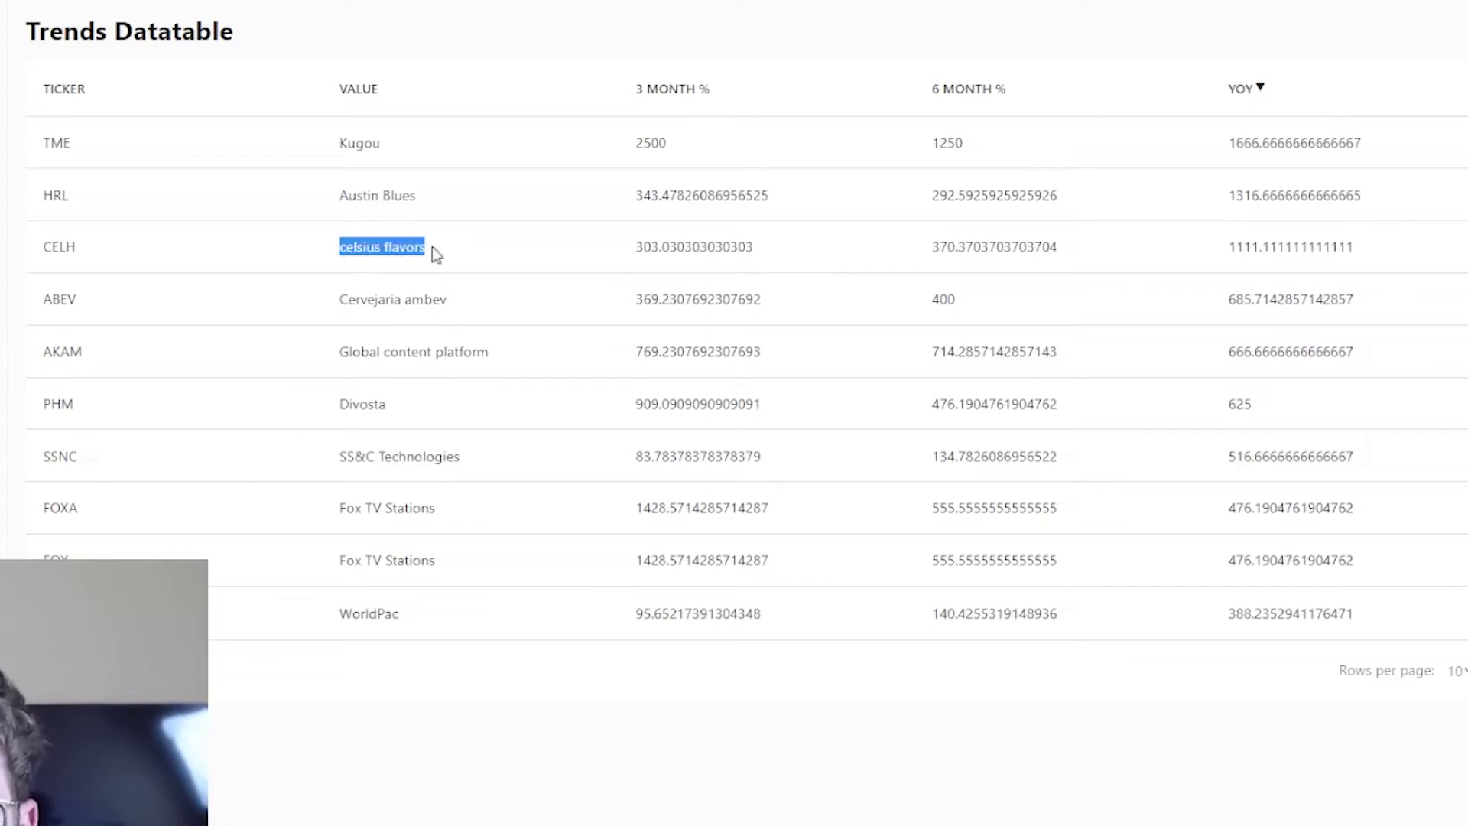
left_click(71, 249)
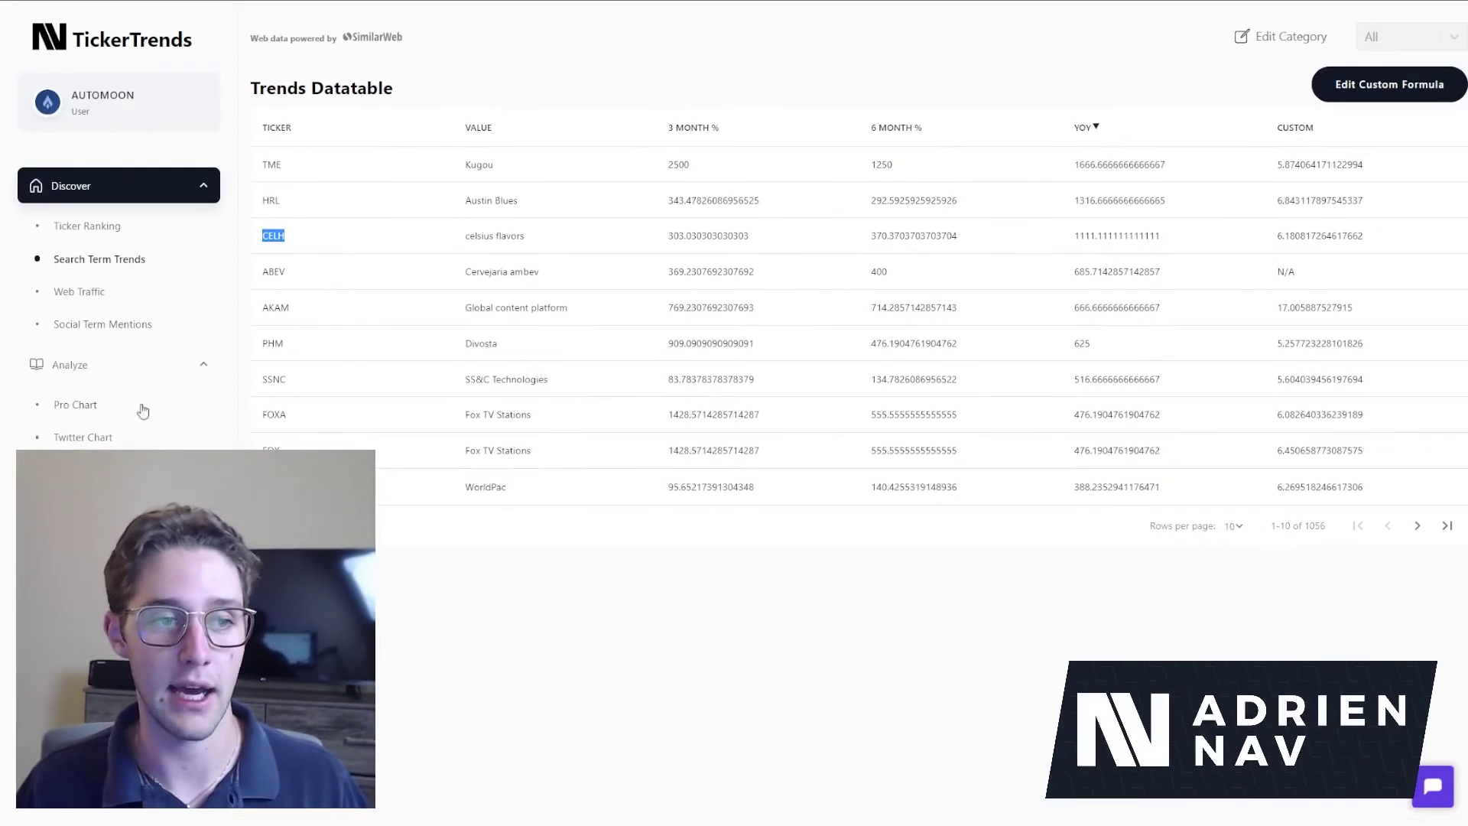
Open the Pro Chart page, choose the CELH ticker and enable its Trend data charts.
left_click(80, 405)
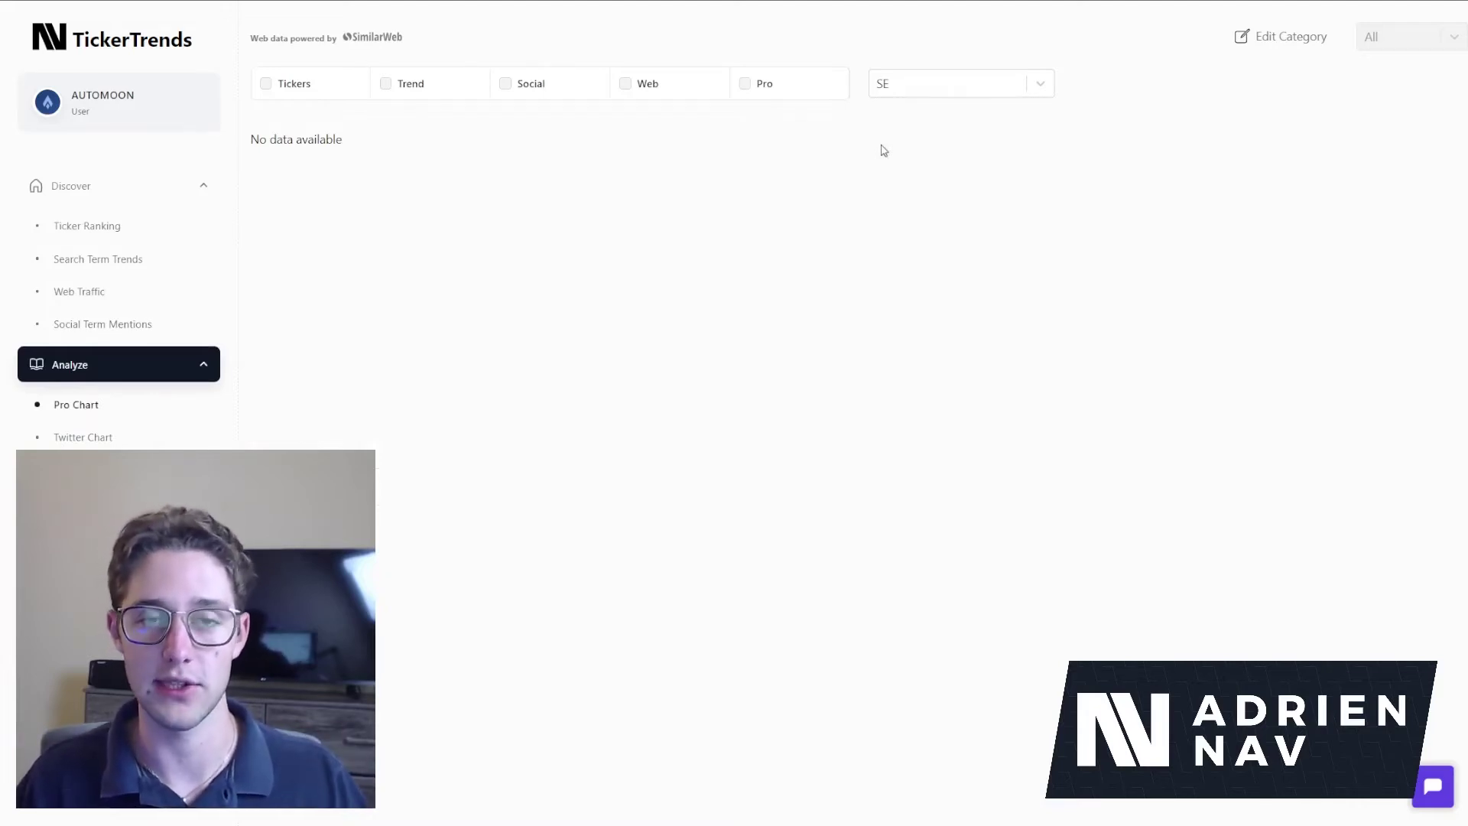
left_click(906, 85)
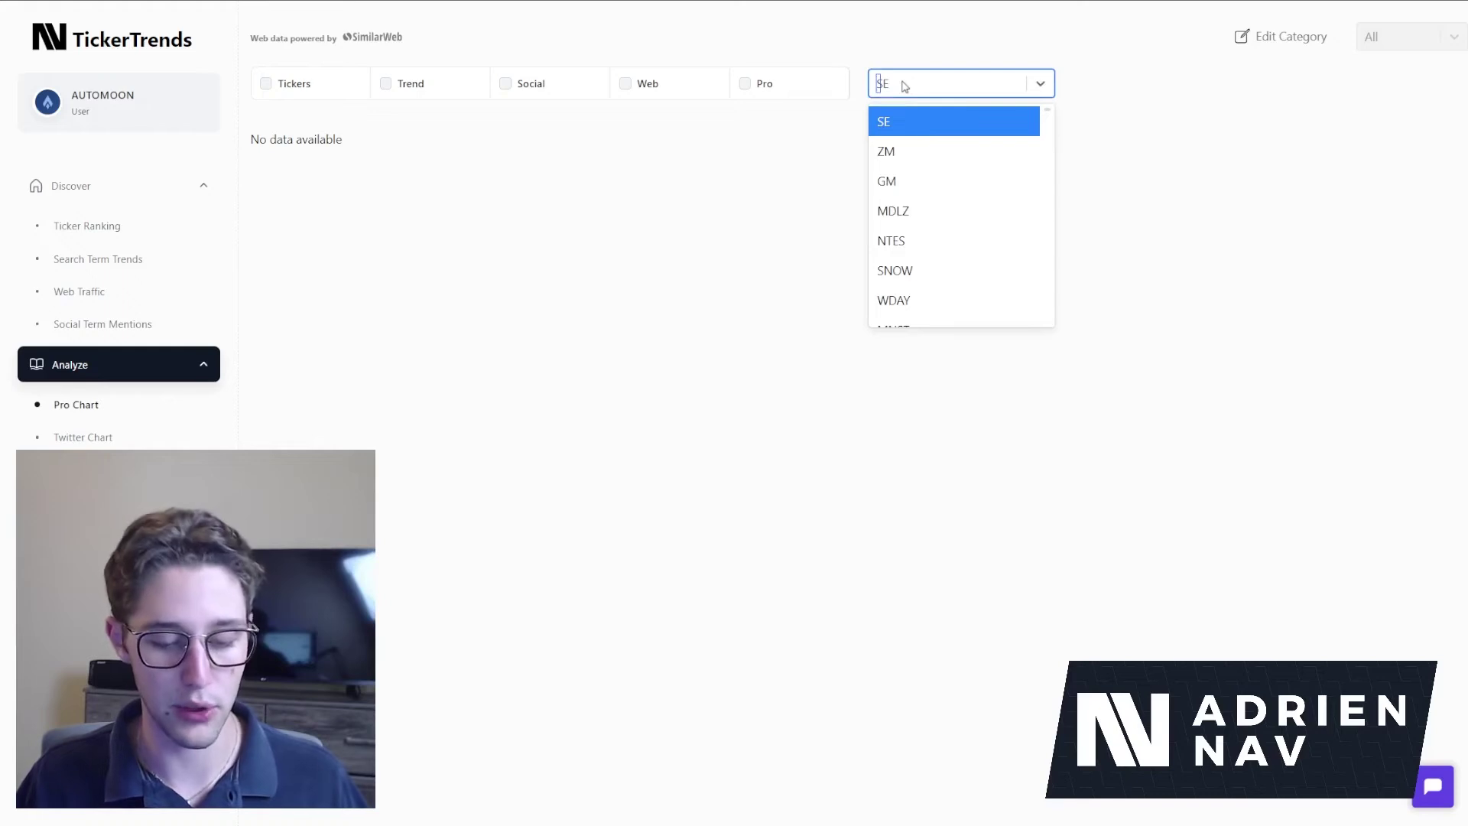
type("CELH")
left_click(918, 120)
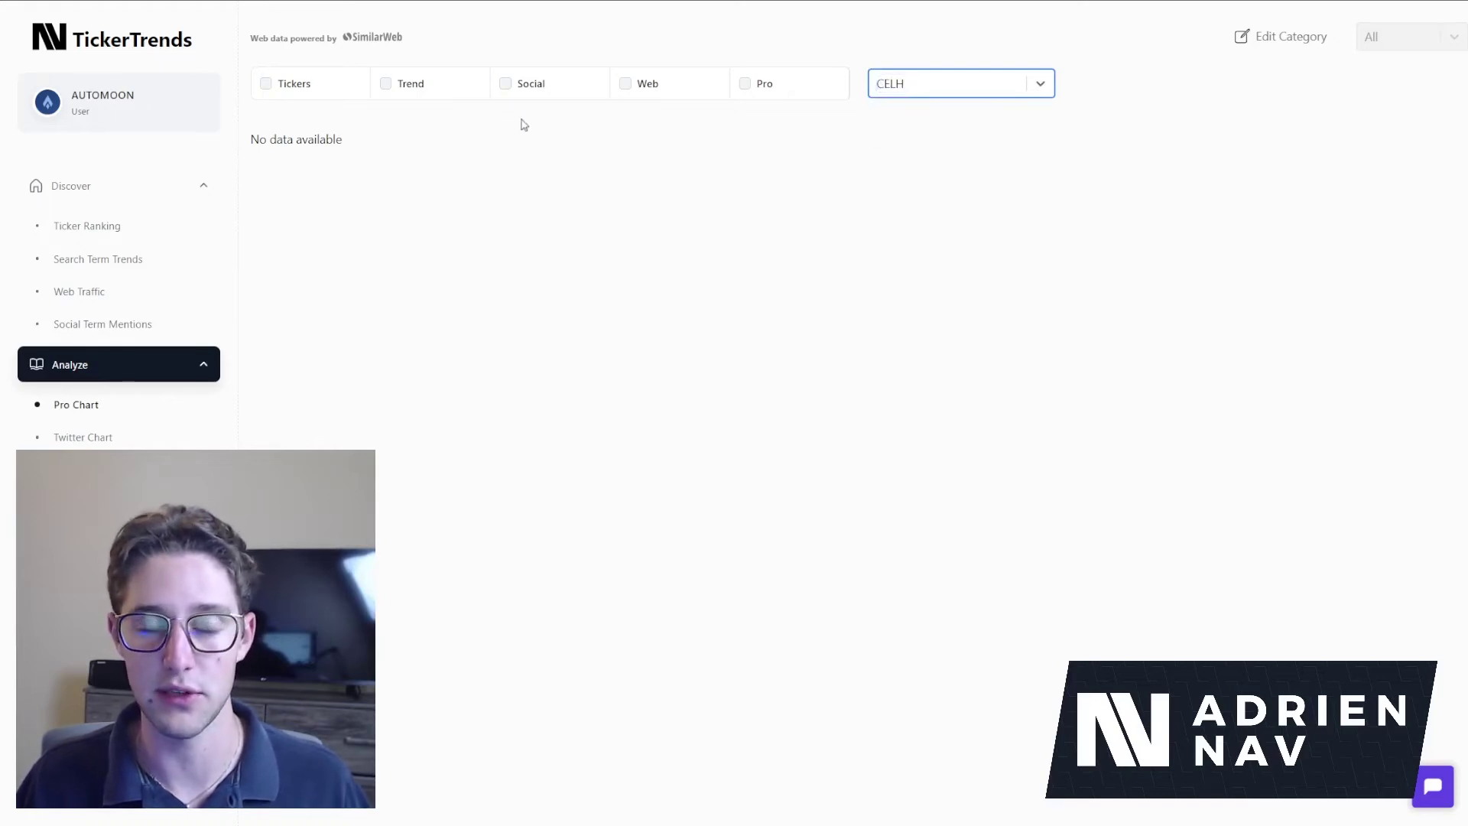
left_click(417, 86)
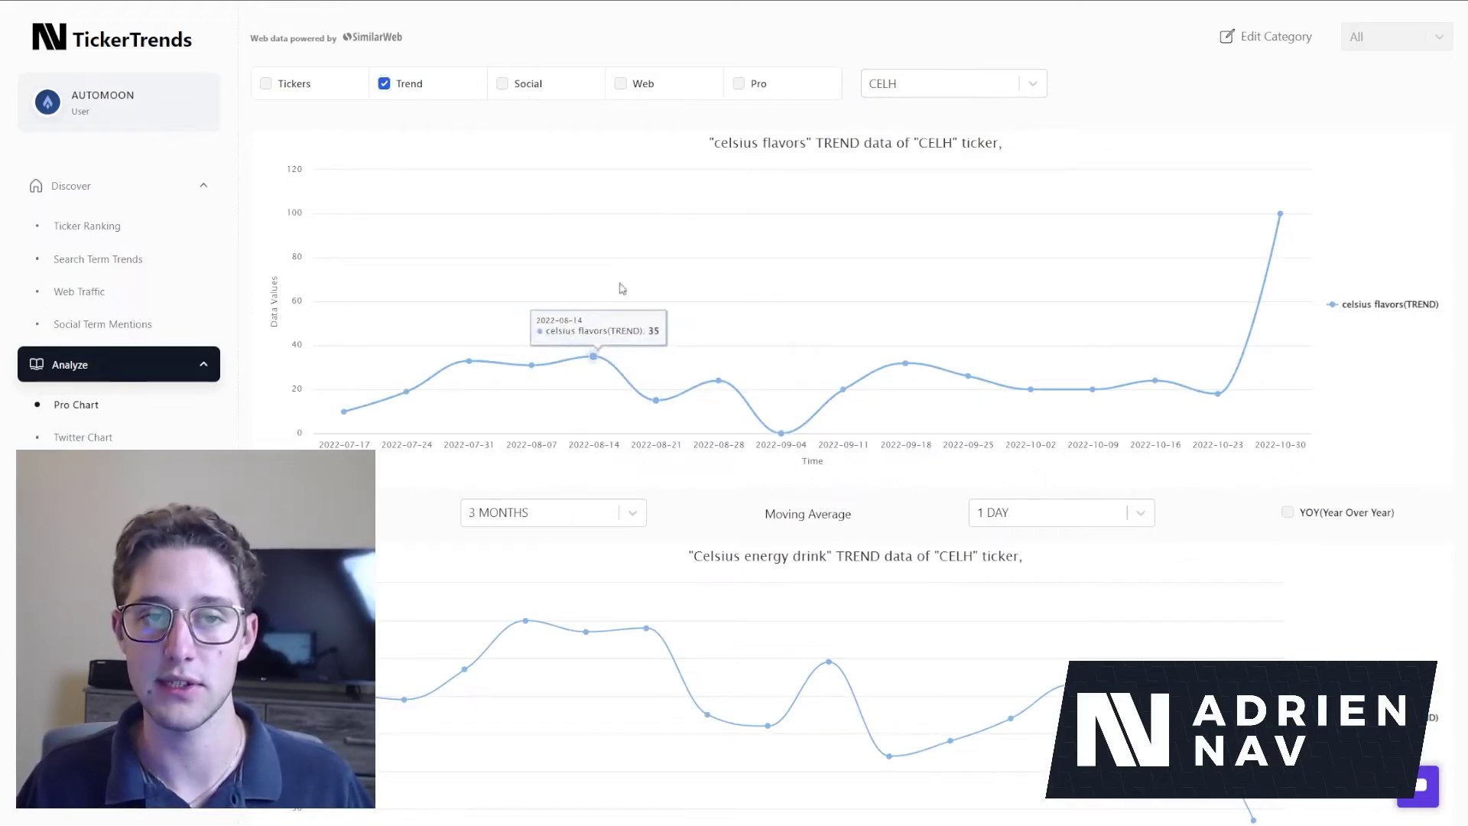
Set the period of both the "celsius flavors" and "Celsius energy drink" trend charts to All PERIODS.
left_click(537, 520)
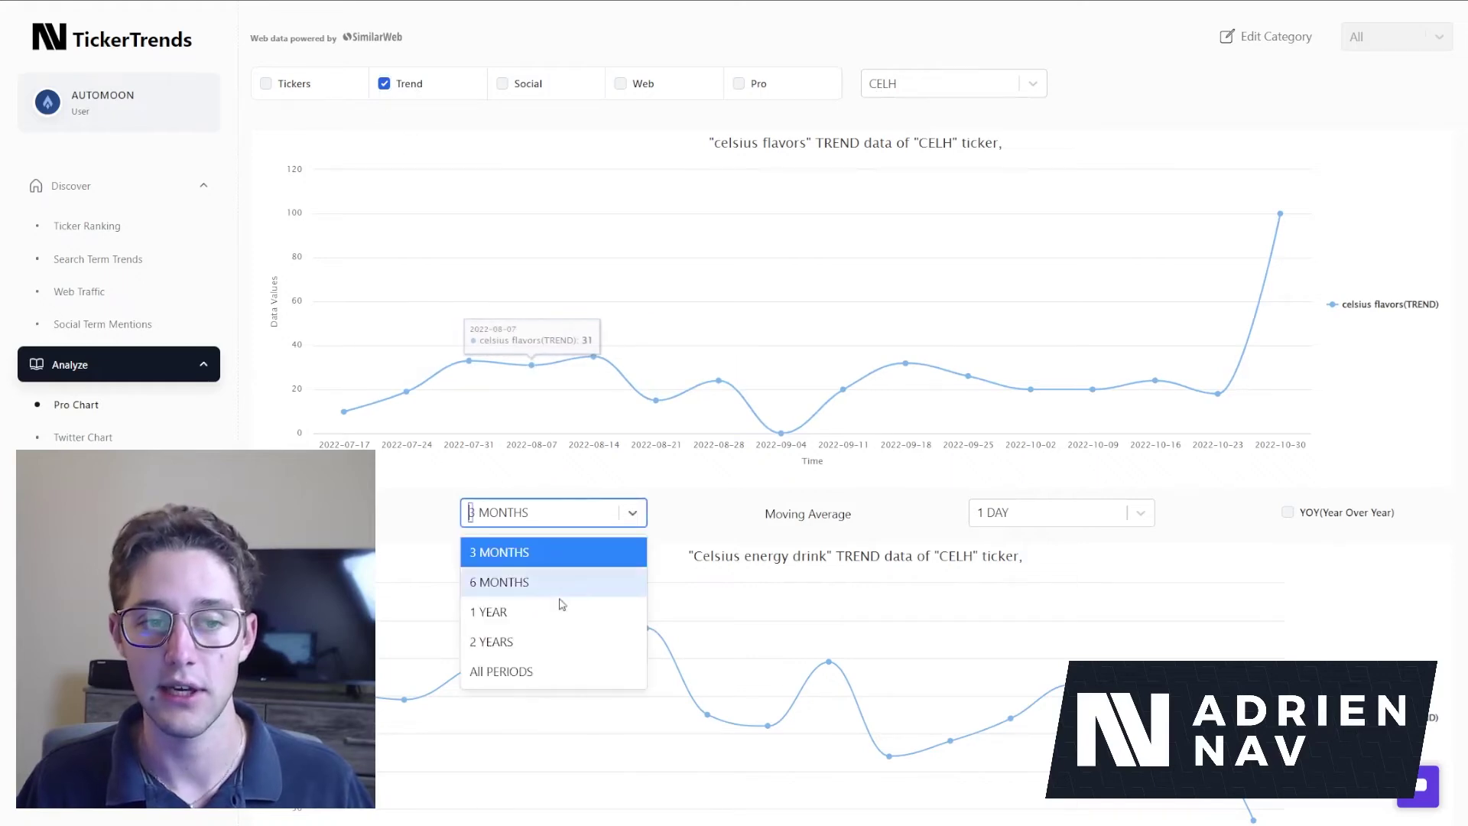
left_click(535, 668)
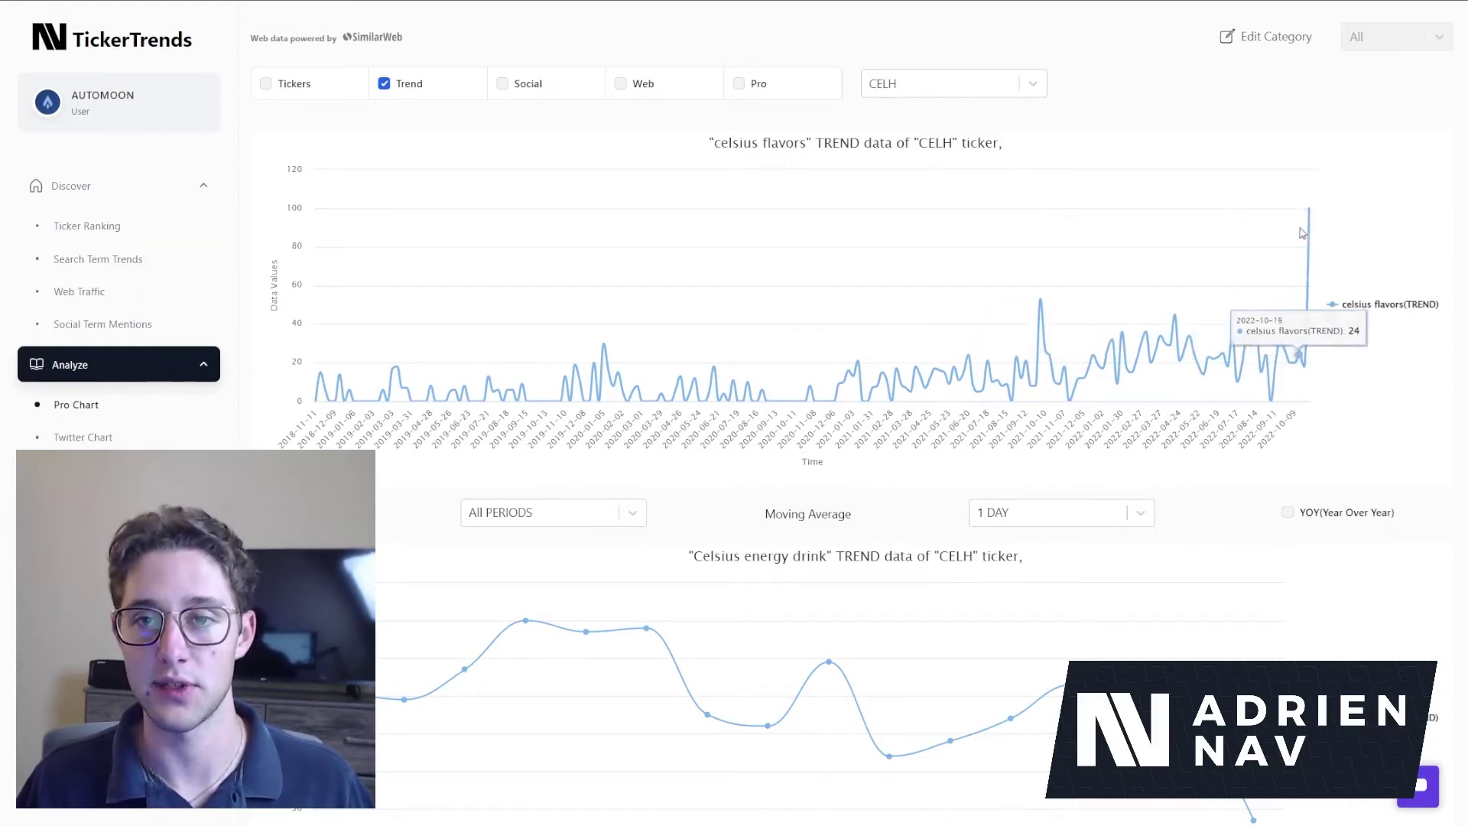
scroll(1309, 260, "down", 2)
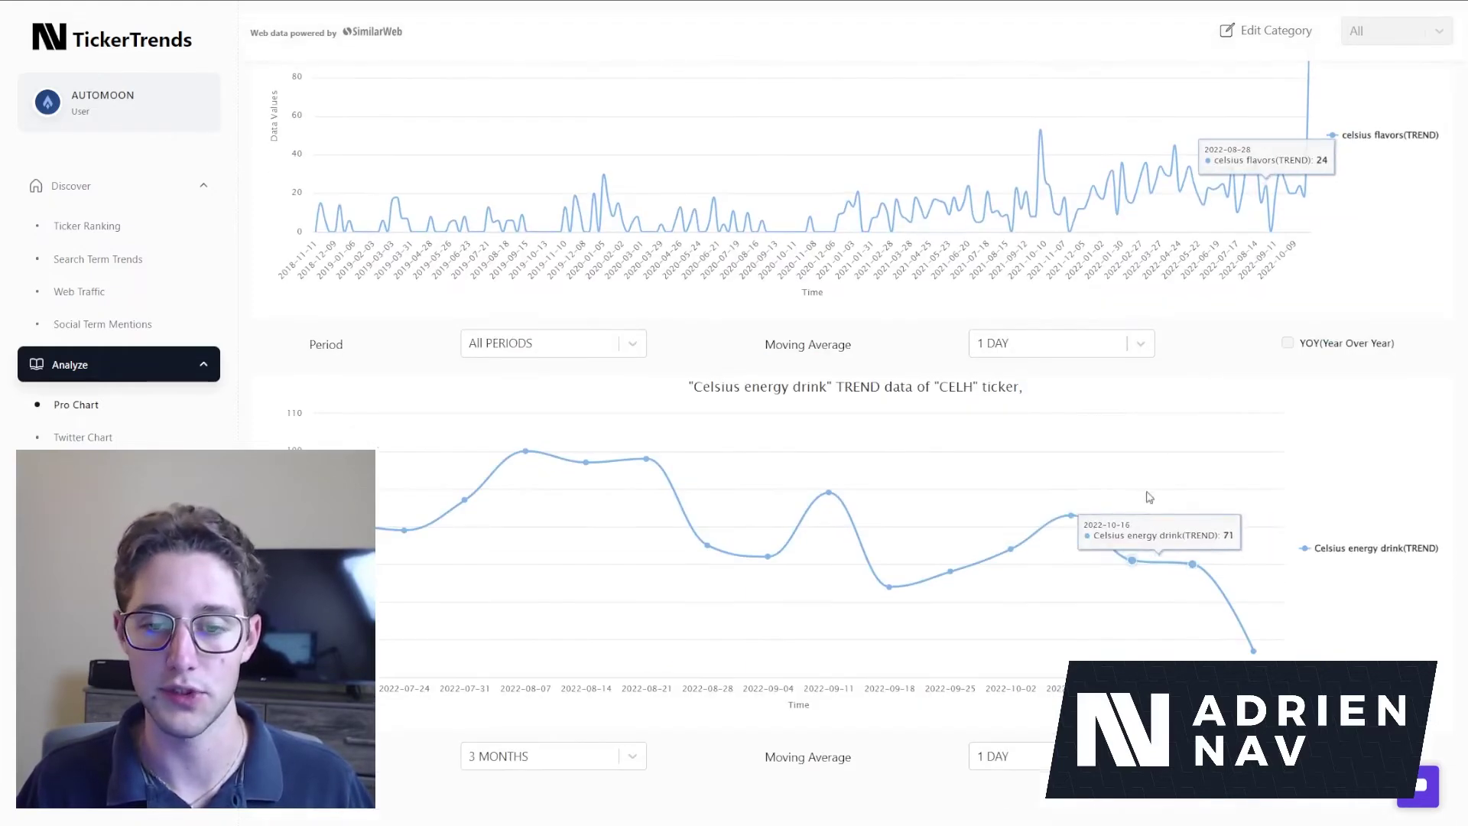
left_click(535, 756)
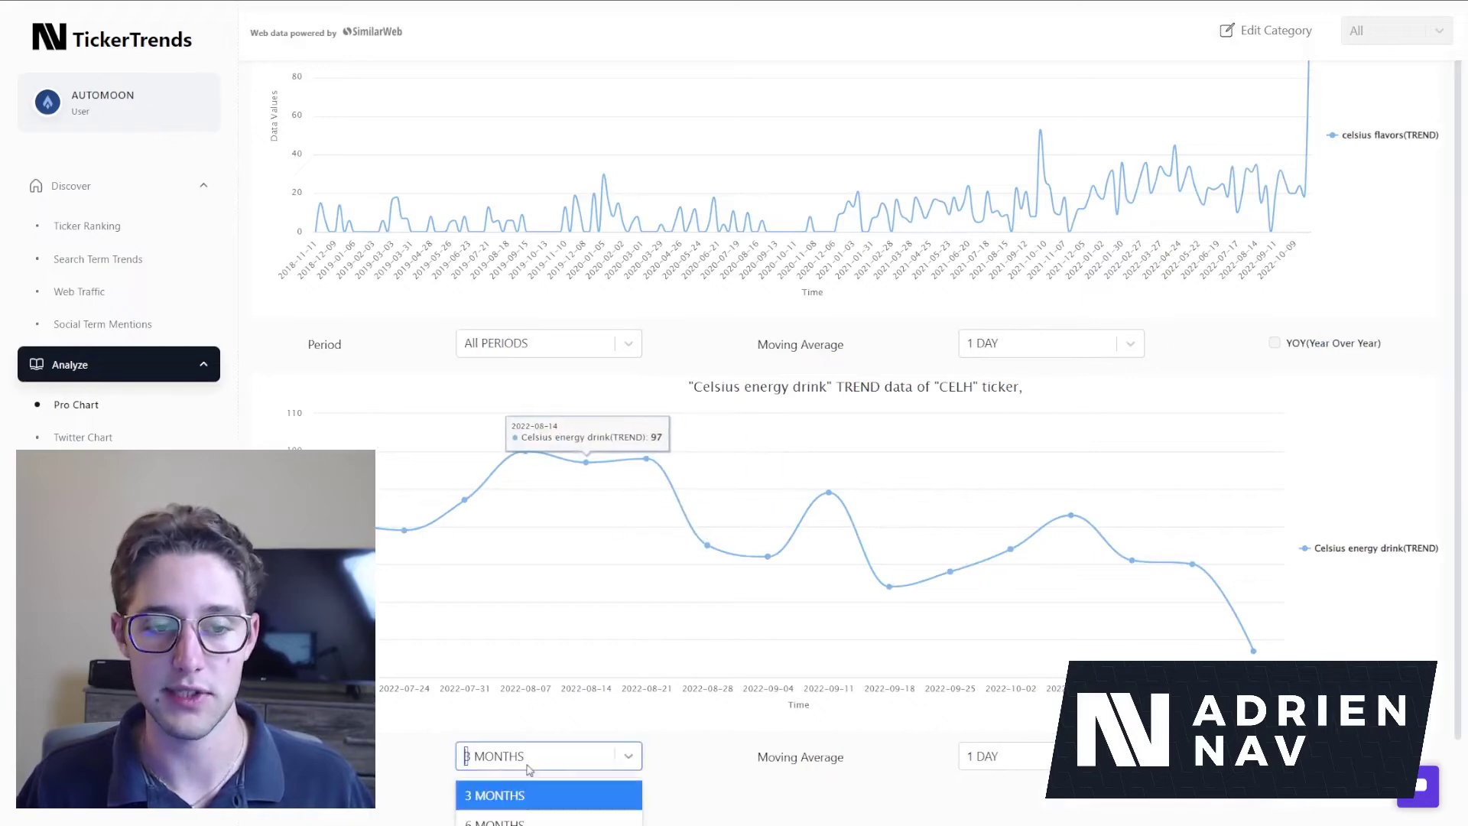
left_click(506, 810)
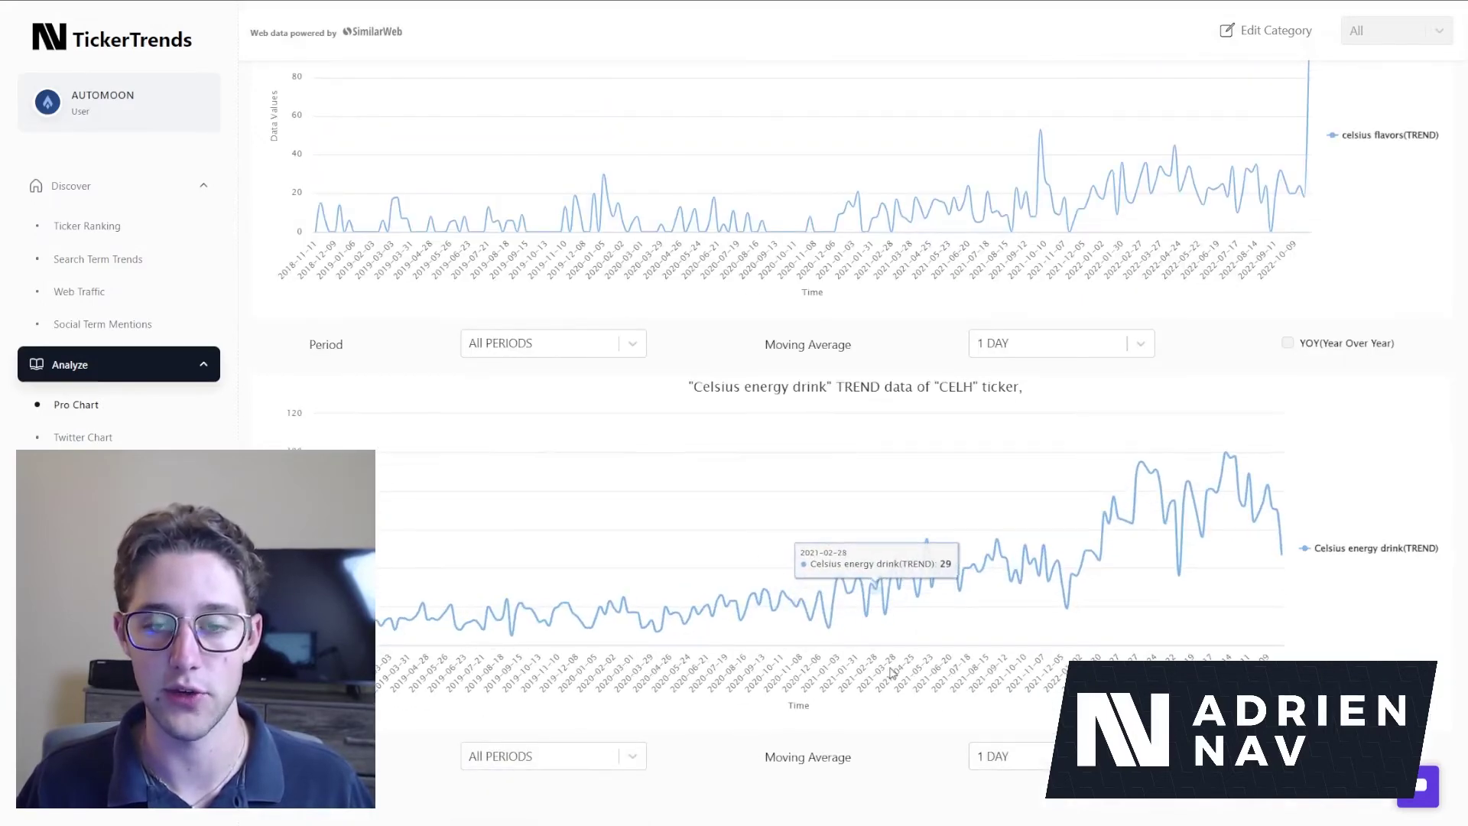
Set the moving average of both the "Celsius energy drink" and "celsius flavors" trend charts to 10 DAYS.
left_click(994, 756)
scroll(902, 723, "down", 2)
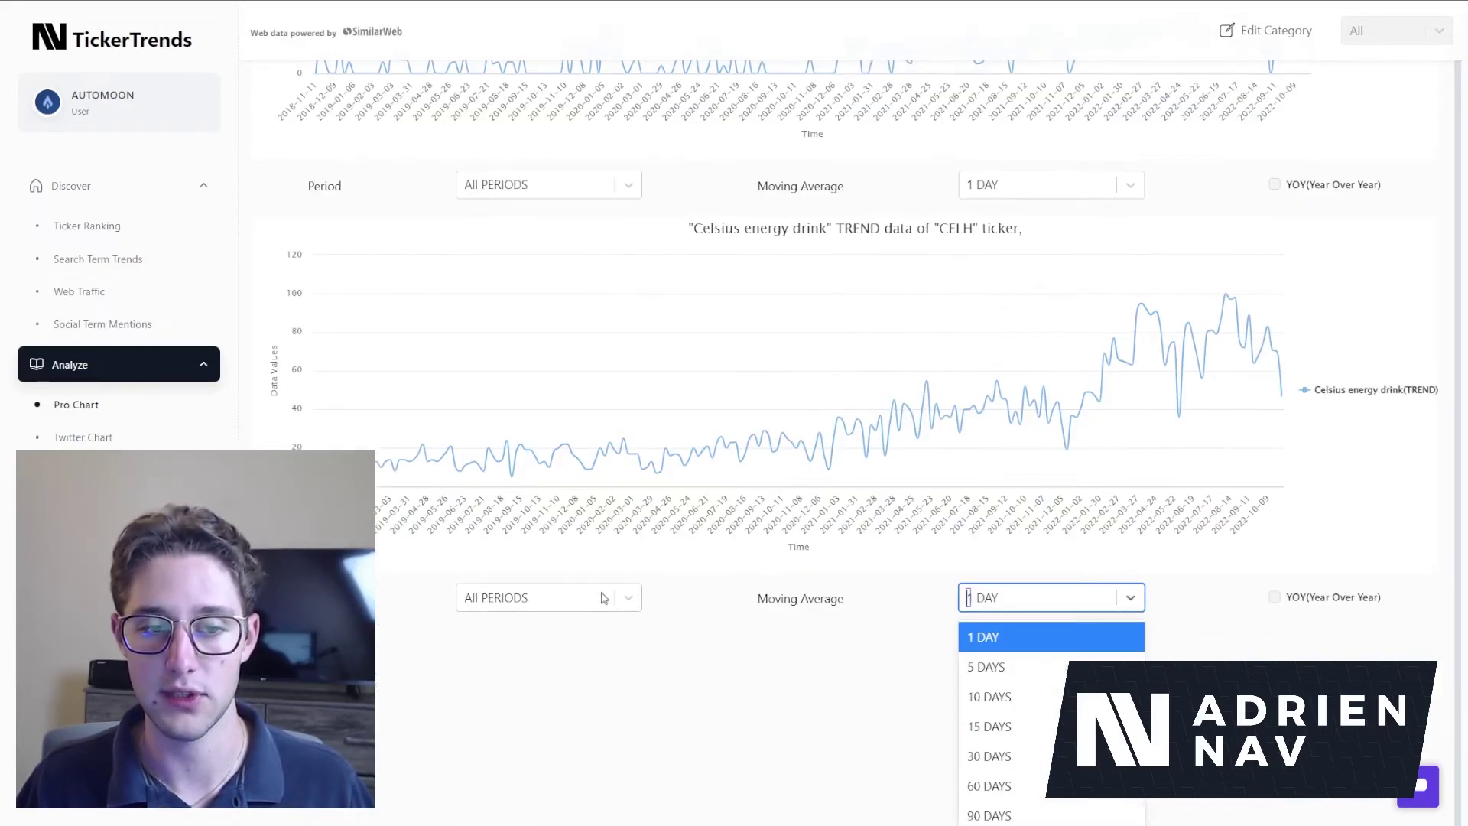
left_click(994, 697)
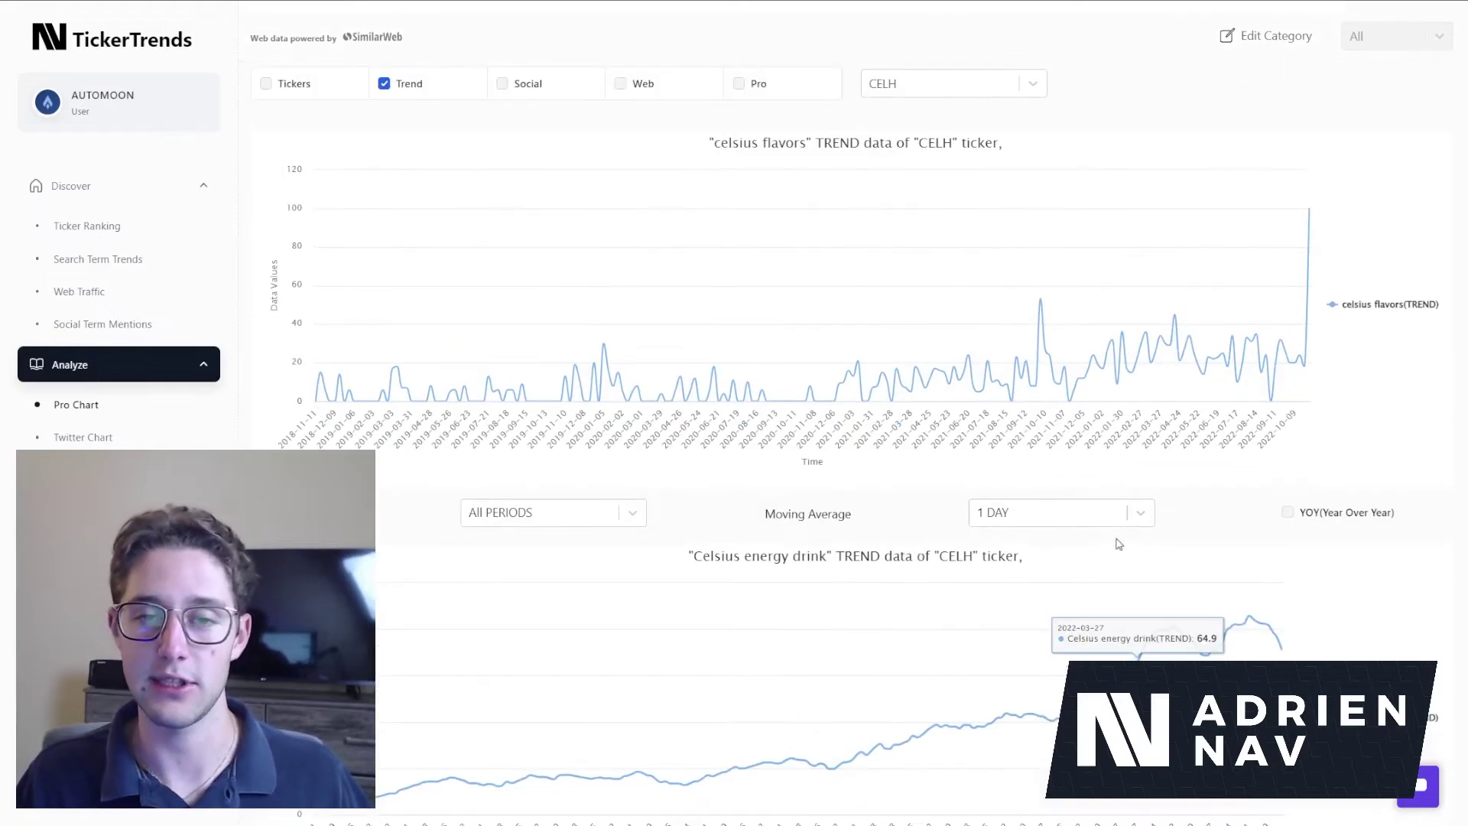
scroll(1109, 506, "up", 2)
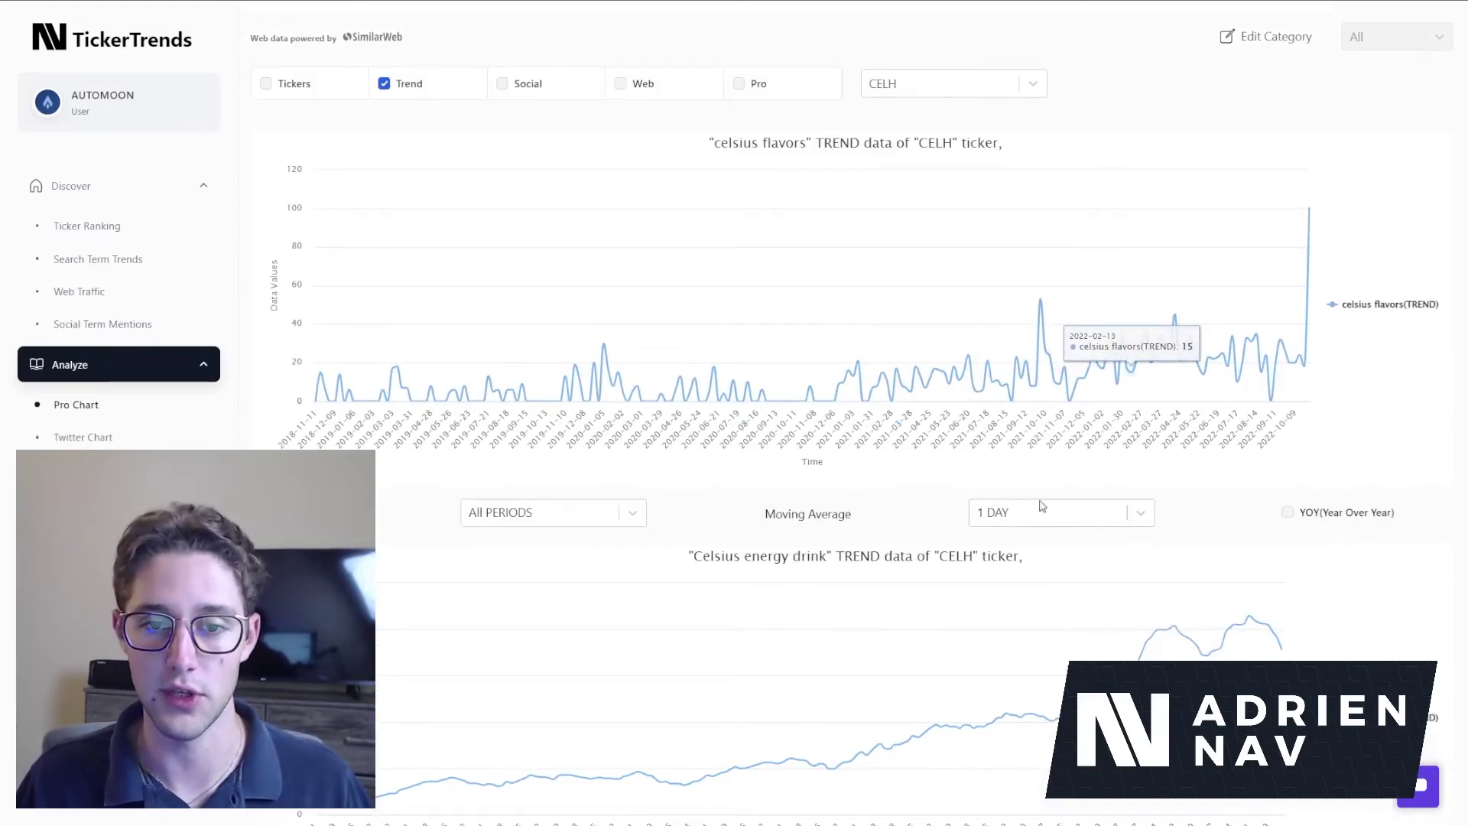
left_click(1042, 511)
left_click(1023, 612)
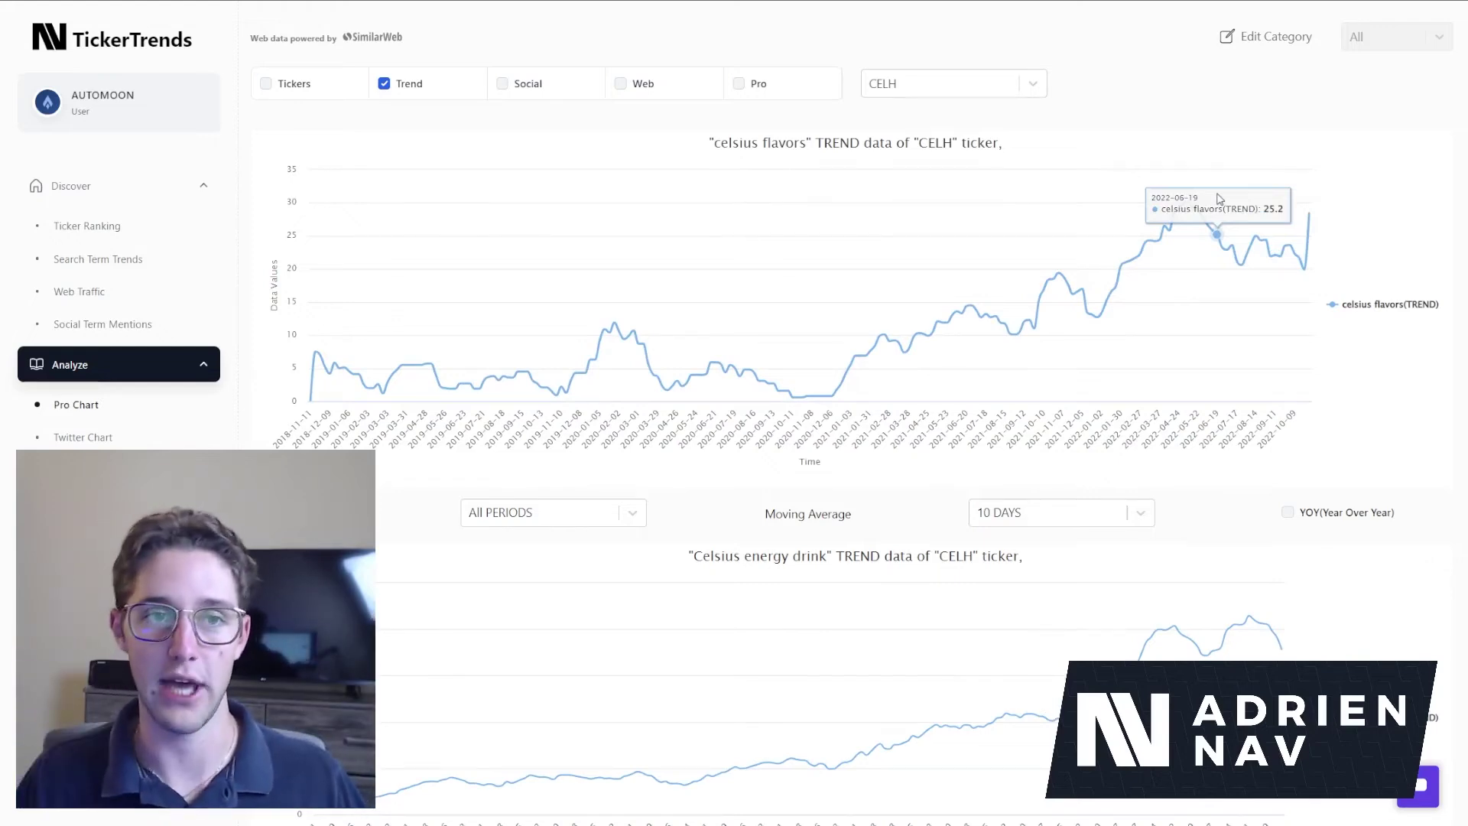
Enable the Pro dynamic chart for the CELH ticker alongside its Trend data.
left_click(739, 85)
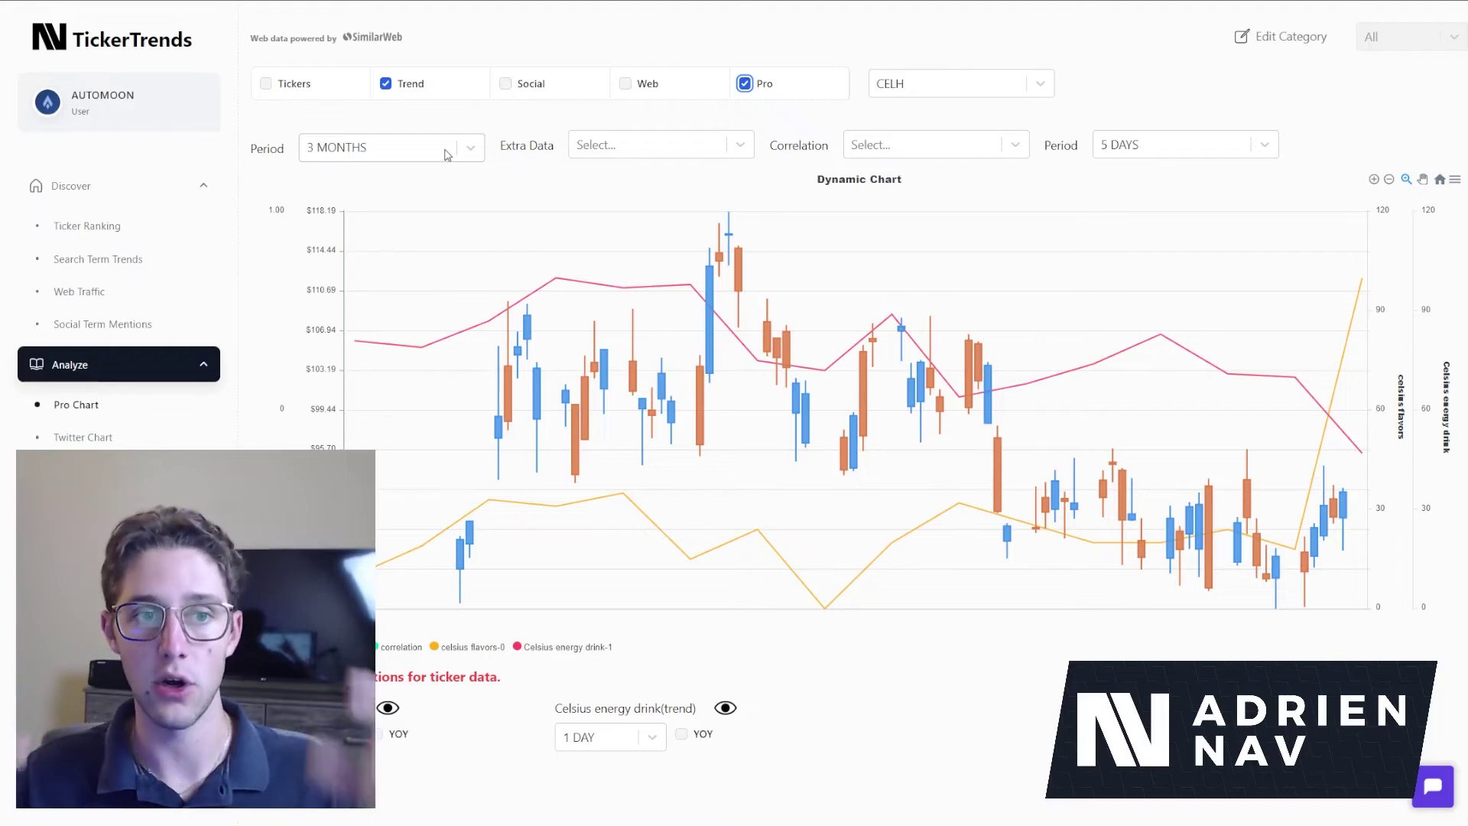
Set the period of the CELH dynamic chart to All PERIODS.
left_click(391, 149)
left_click(344, 301)
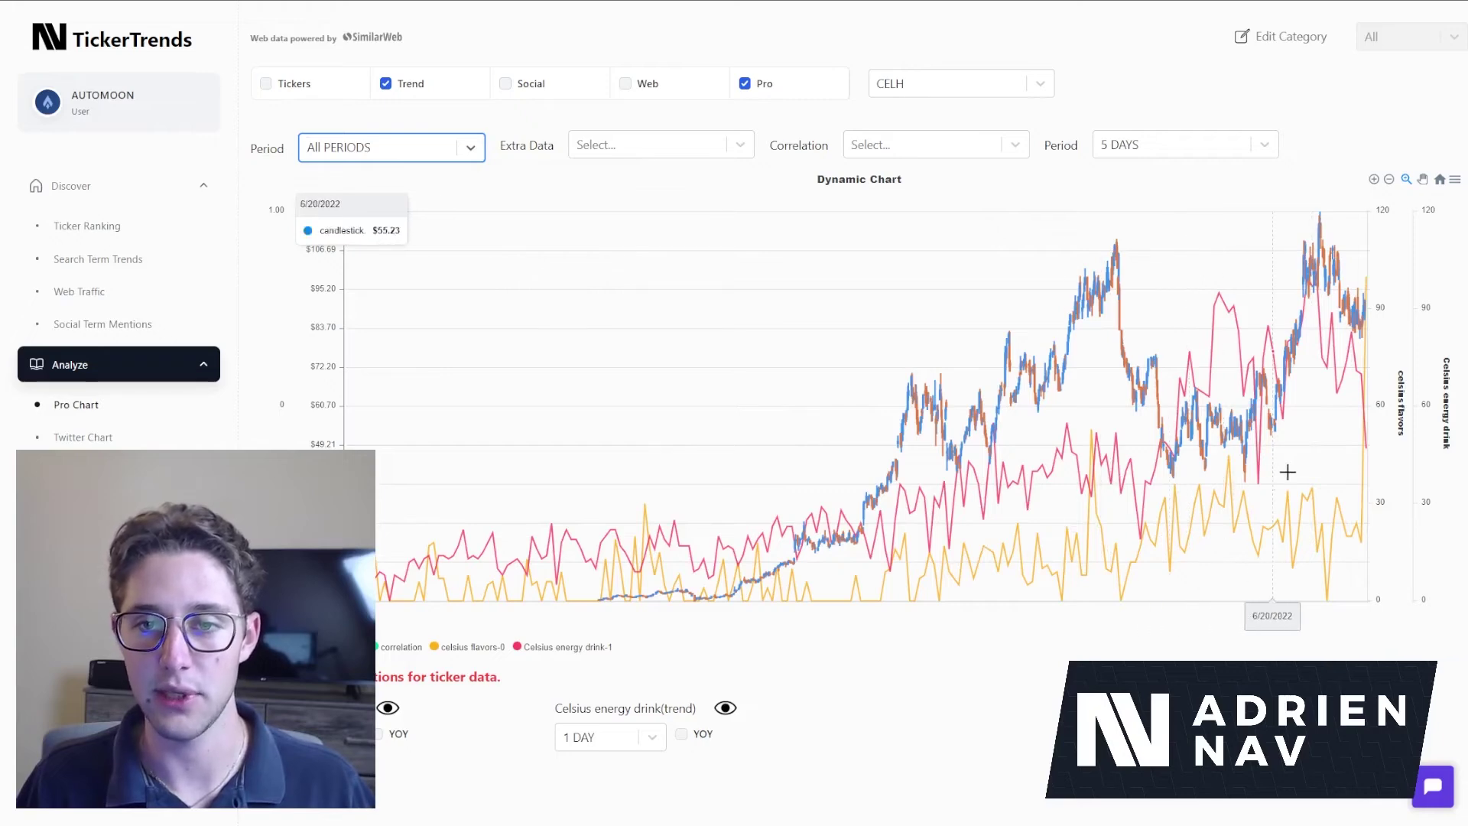
Smooth the "celsius flavors" trend with a longer moving average and set the "Celsius energy drink" trend's moving average to 15 DAYS.
scroll(418, 756, "down", 2)
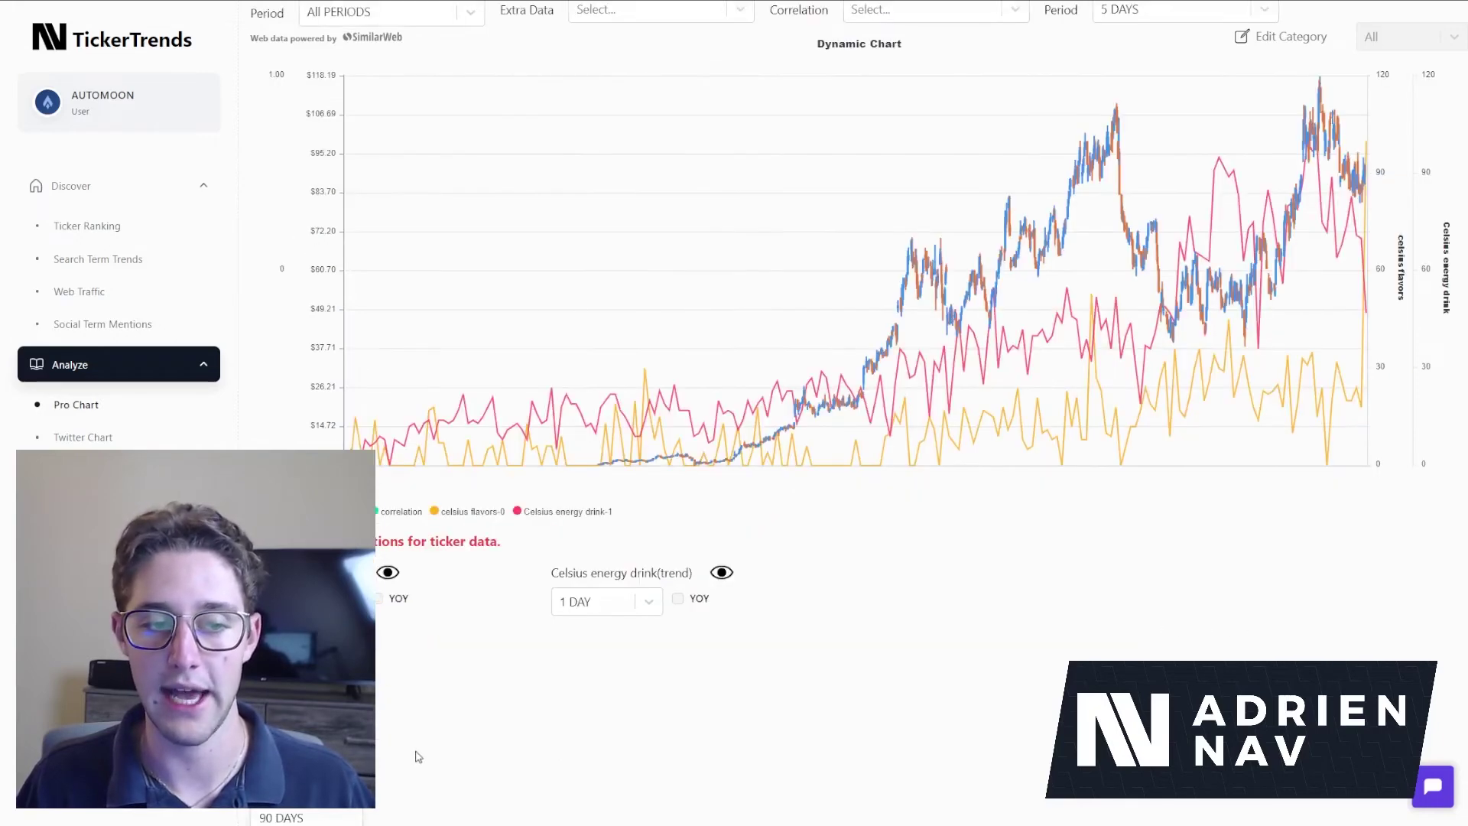
scroll(851, 413, "up", 2)
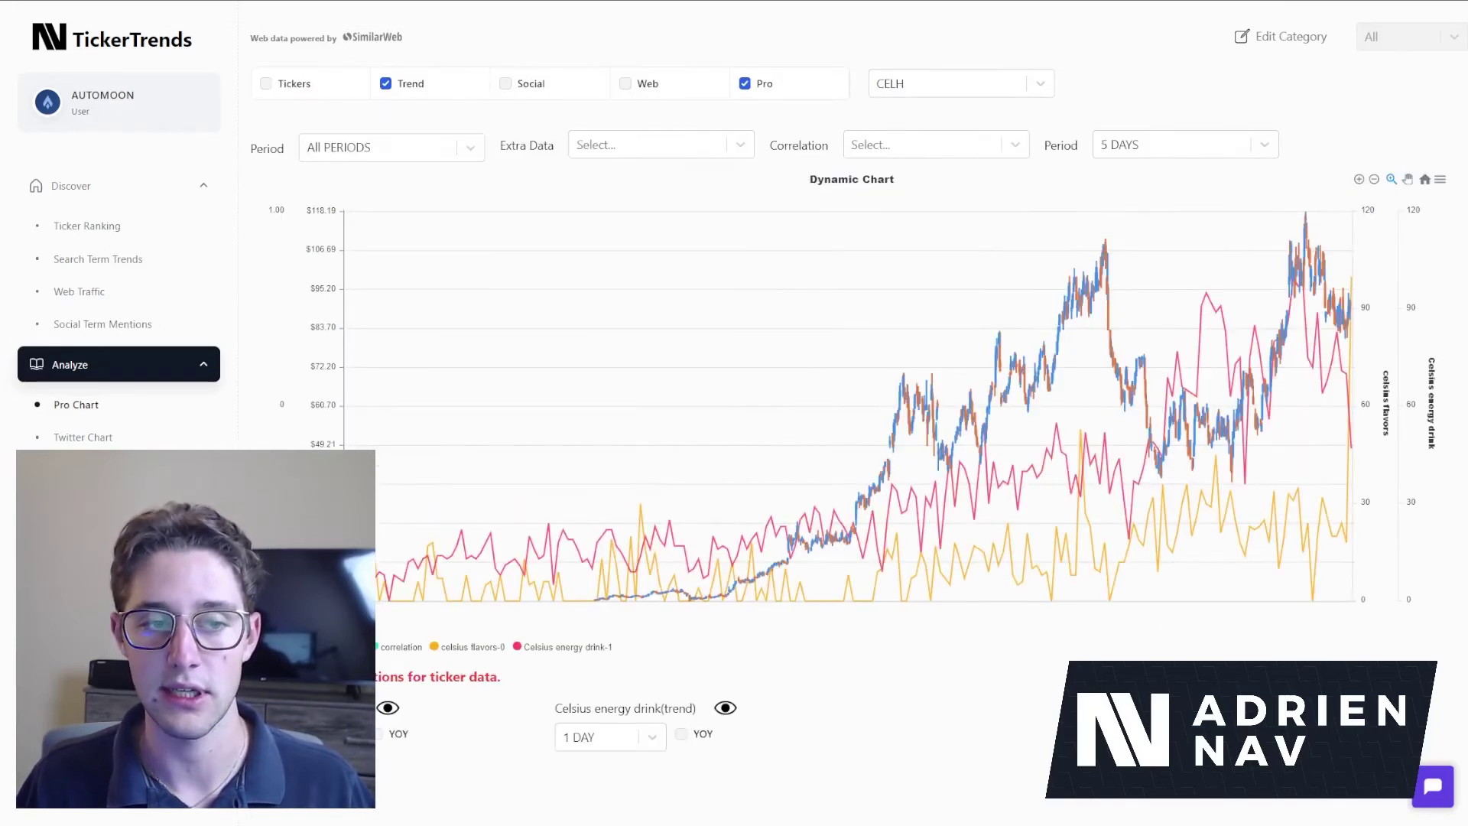
left_click_drag(398, 674, 502, 679)
left_click(447, 725)
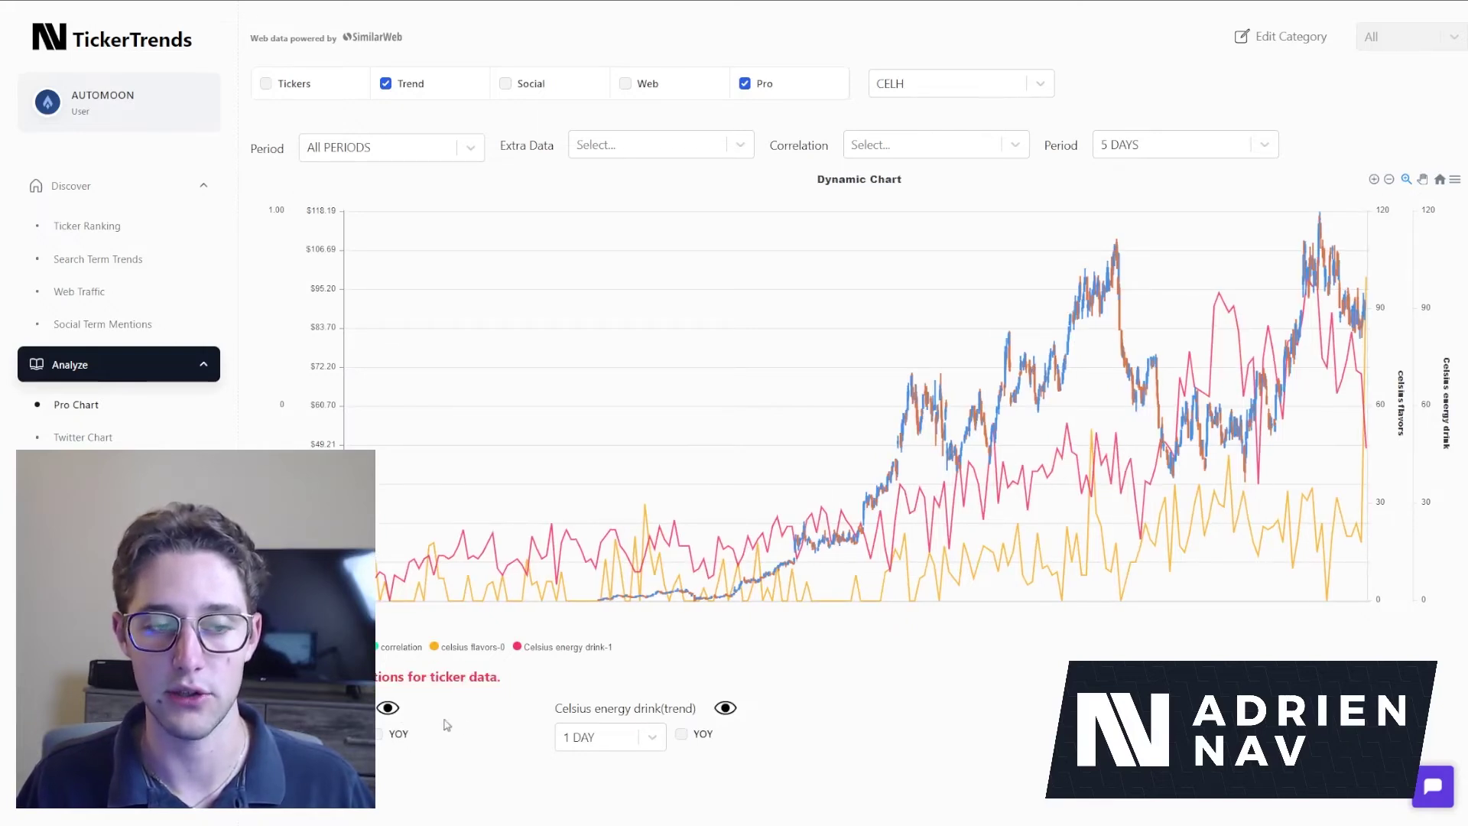
left_click_drag(596, 703, 540, 724)
left_click(540, 724)
scroll(419, 779, "down", 2)
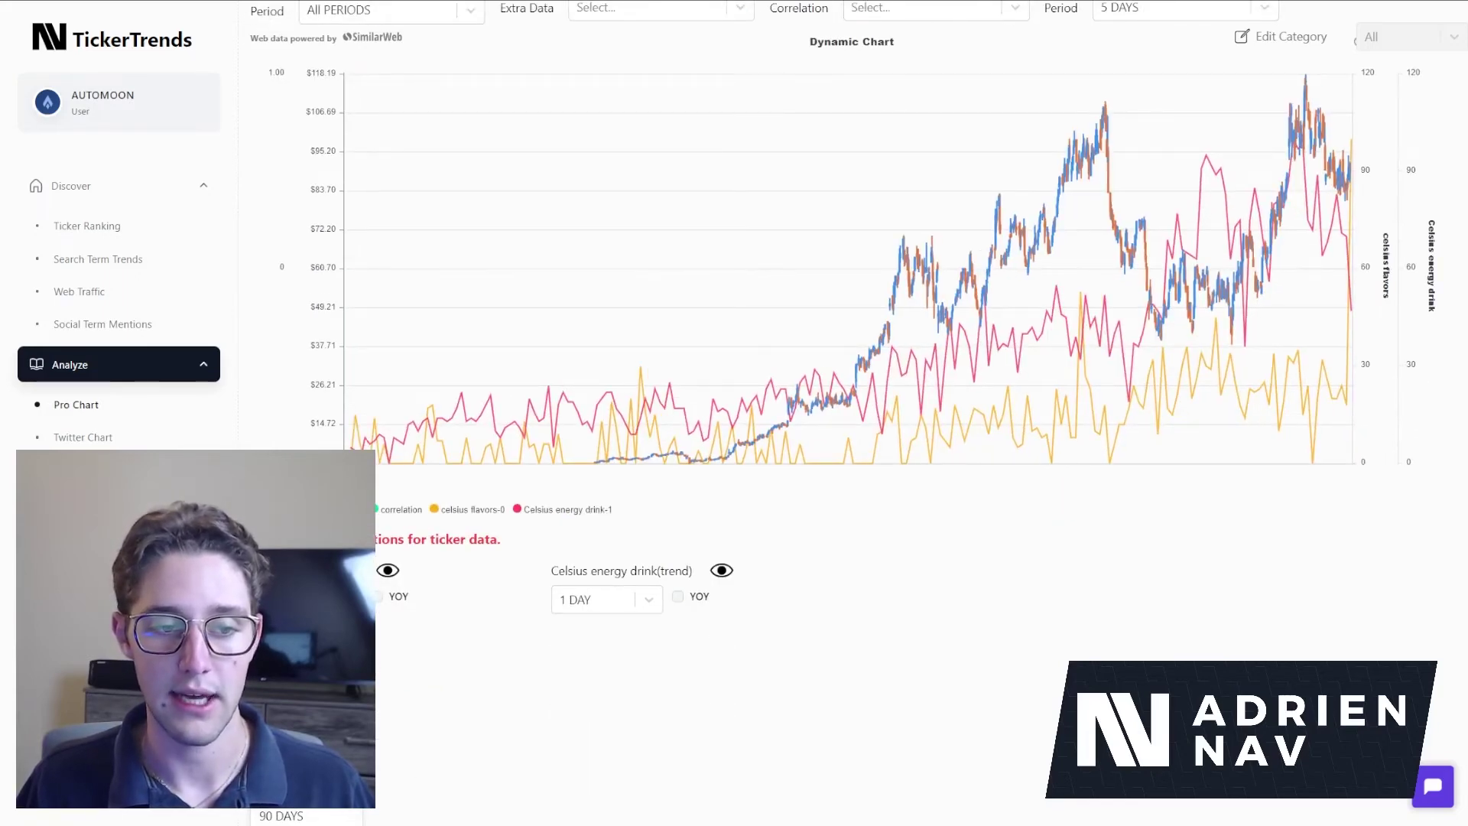
scroll(456, 668, "up", 2)
left_click(574, 746)
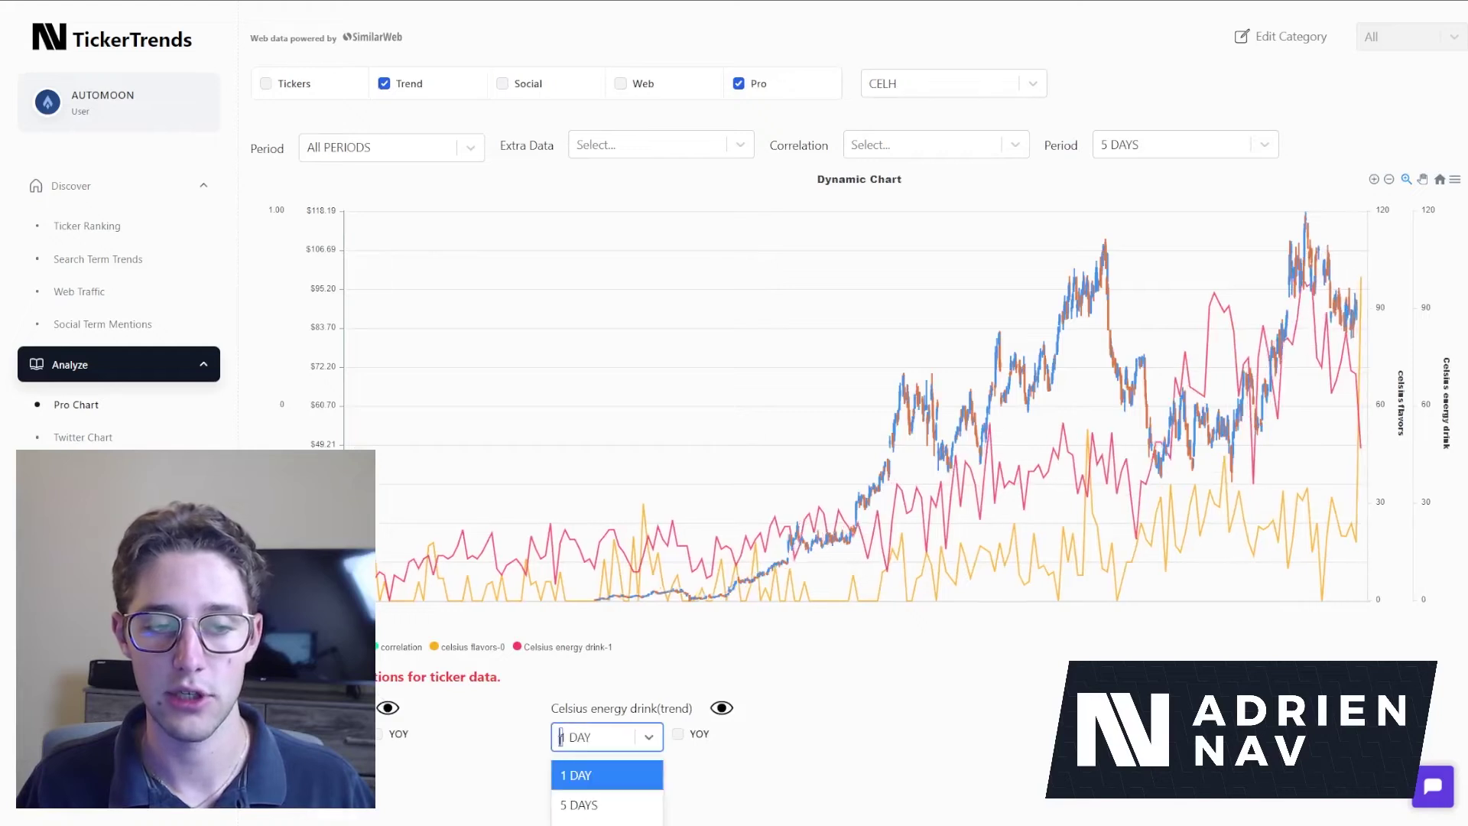
scroll(572, 746, "down", 2)
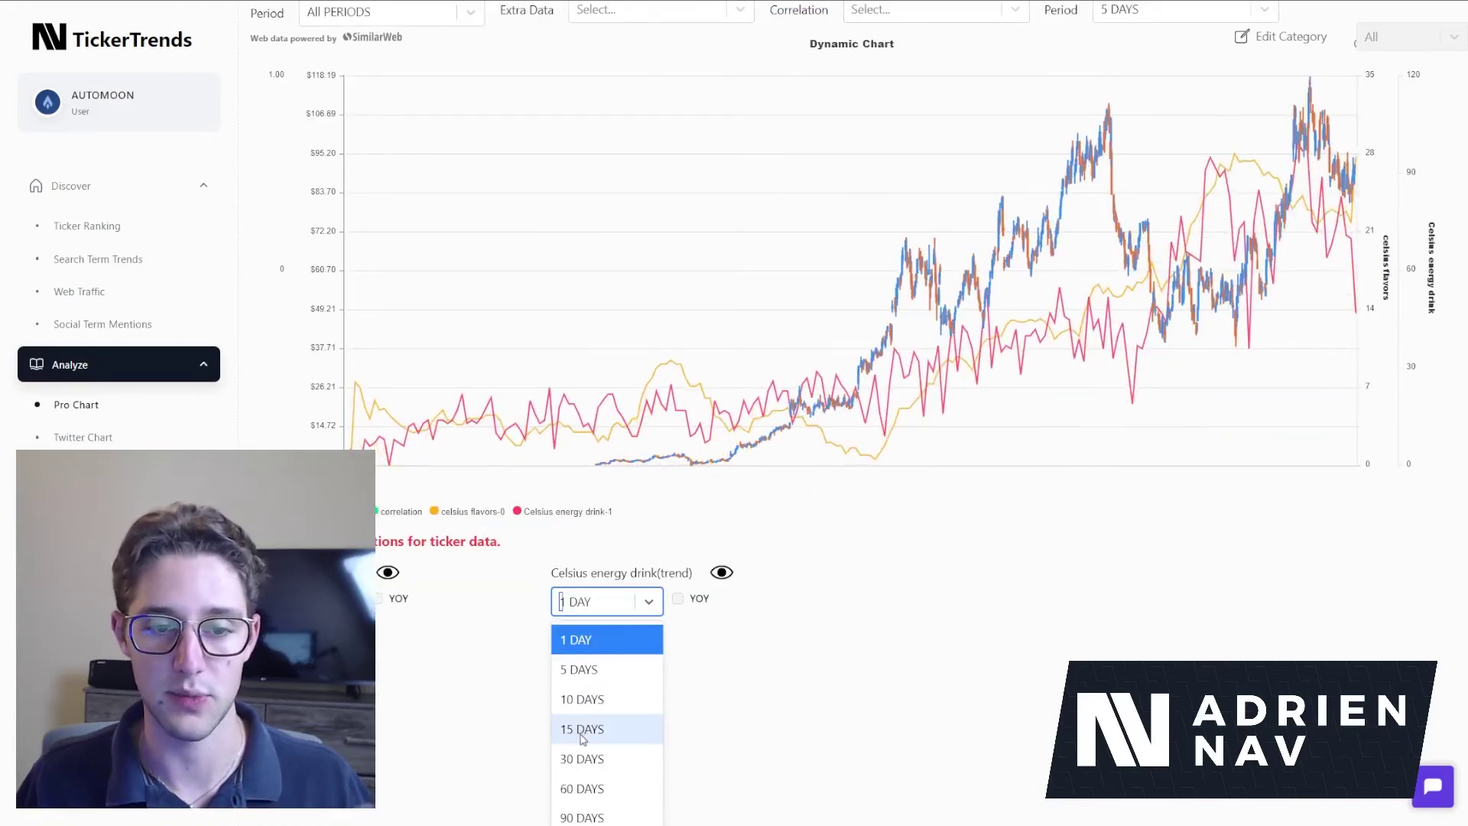
left_click(585, 730)
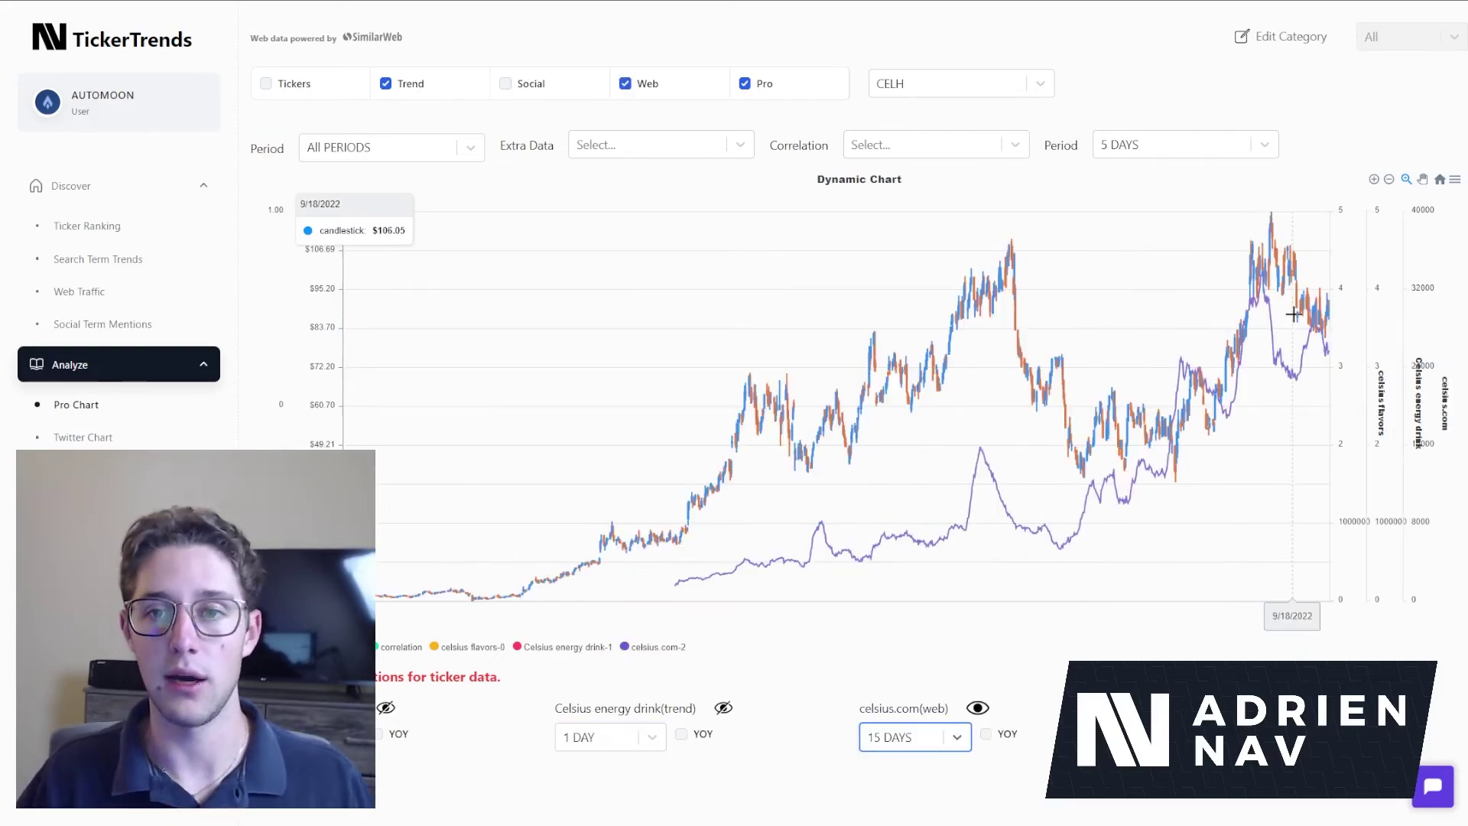
Switch the dynamic chart to the MODN ticker.
left_click(948, 89)
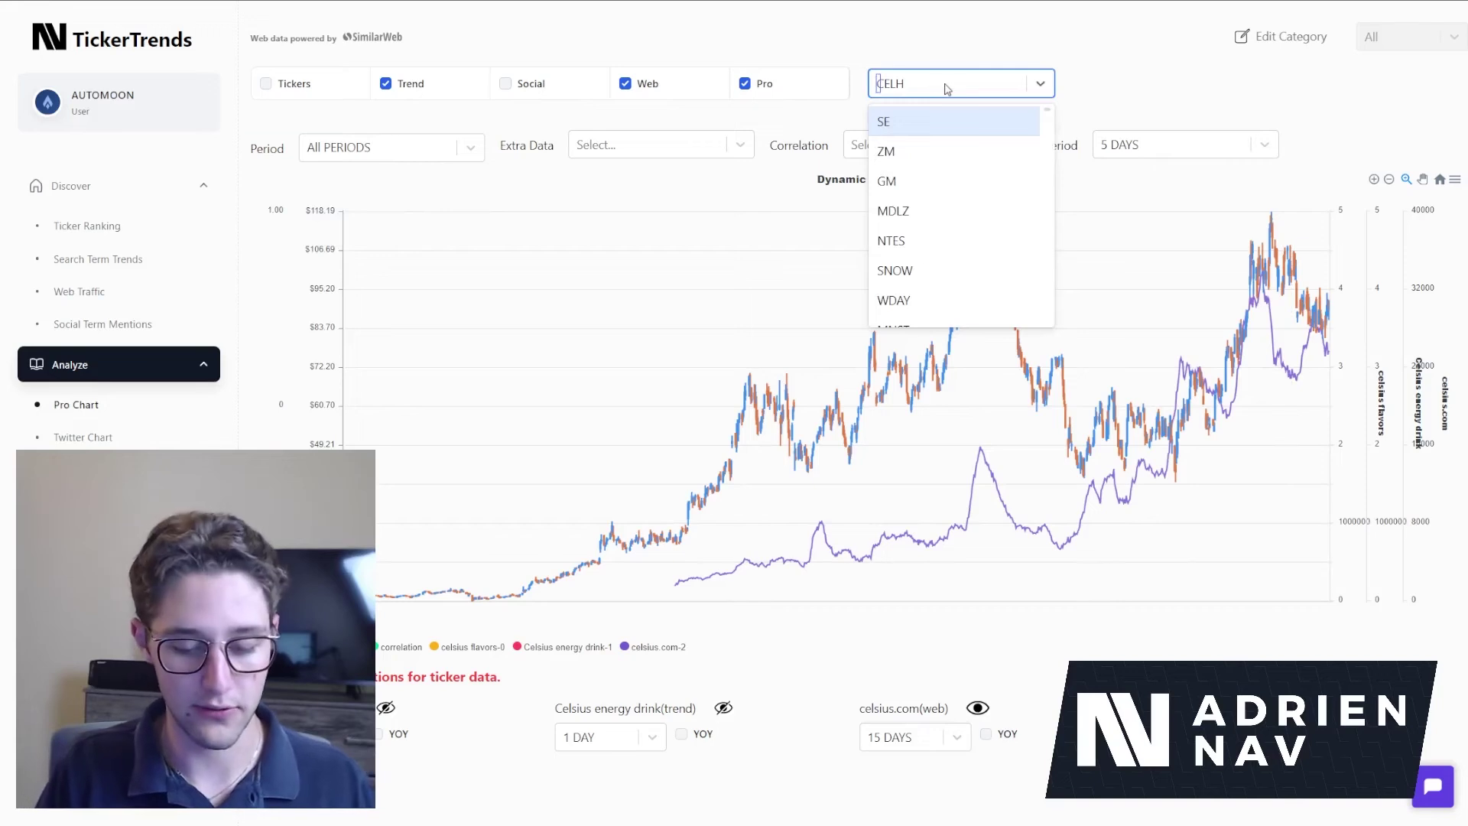
type("modn")
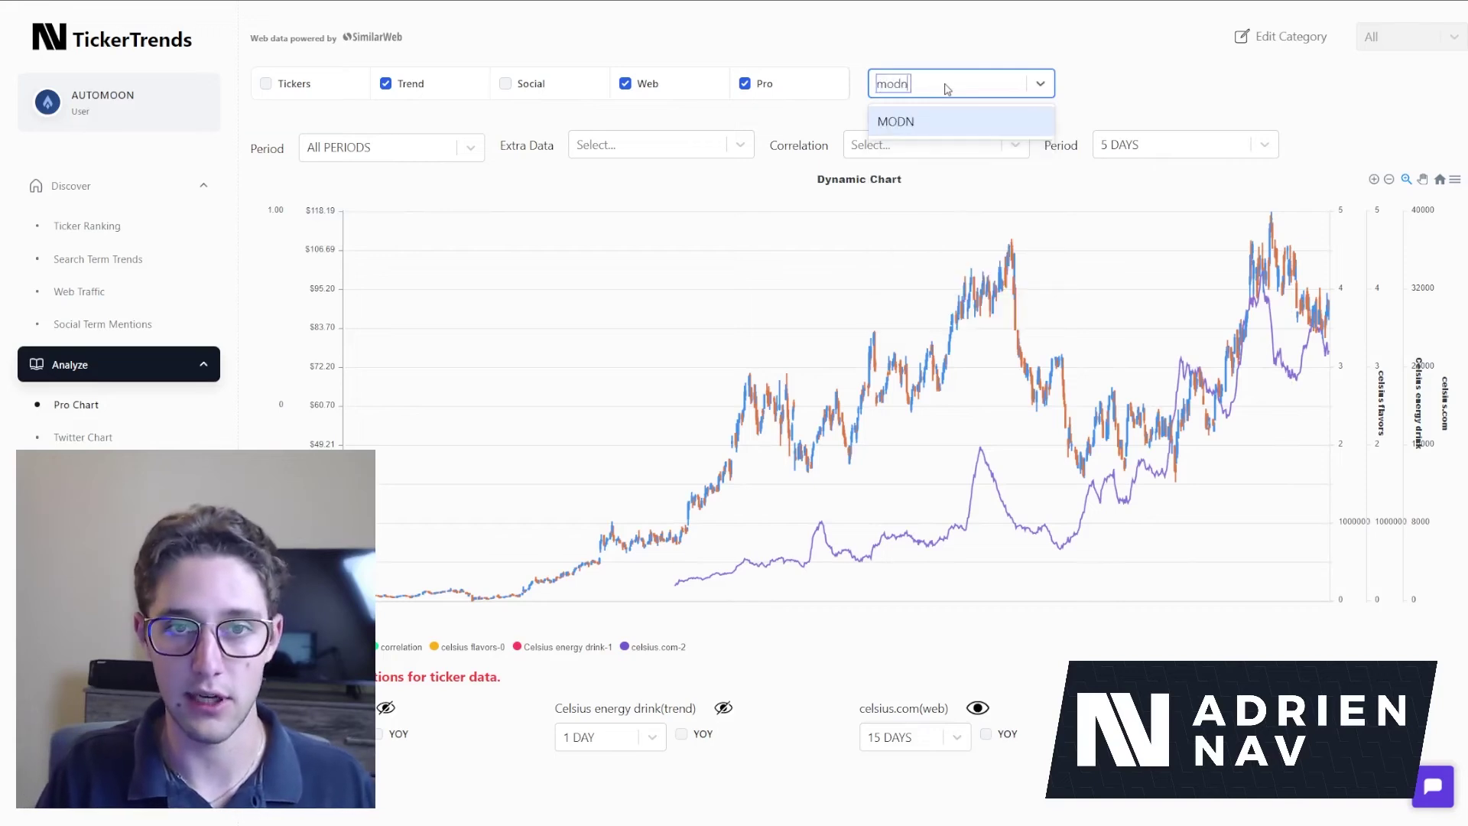
left_click(934, 124)
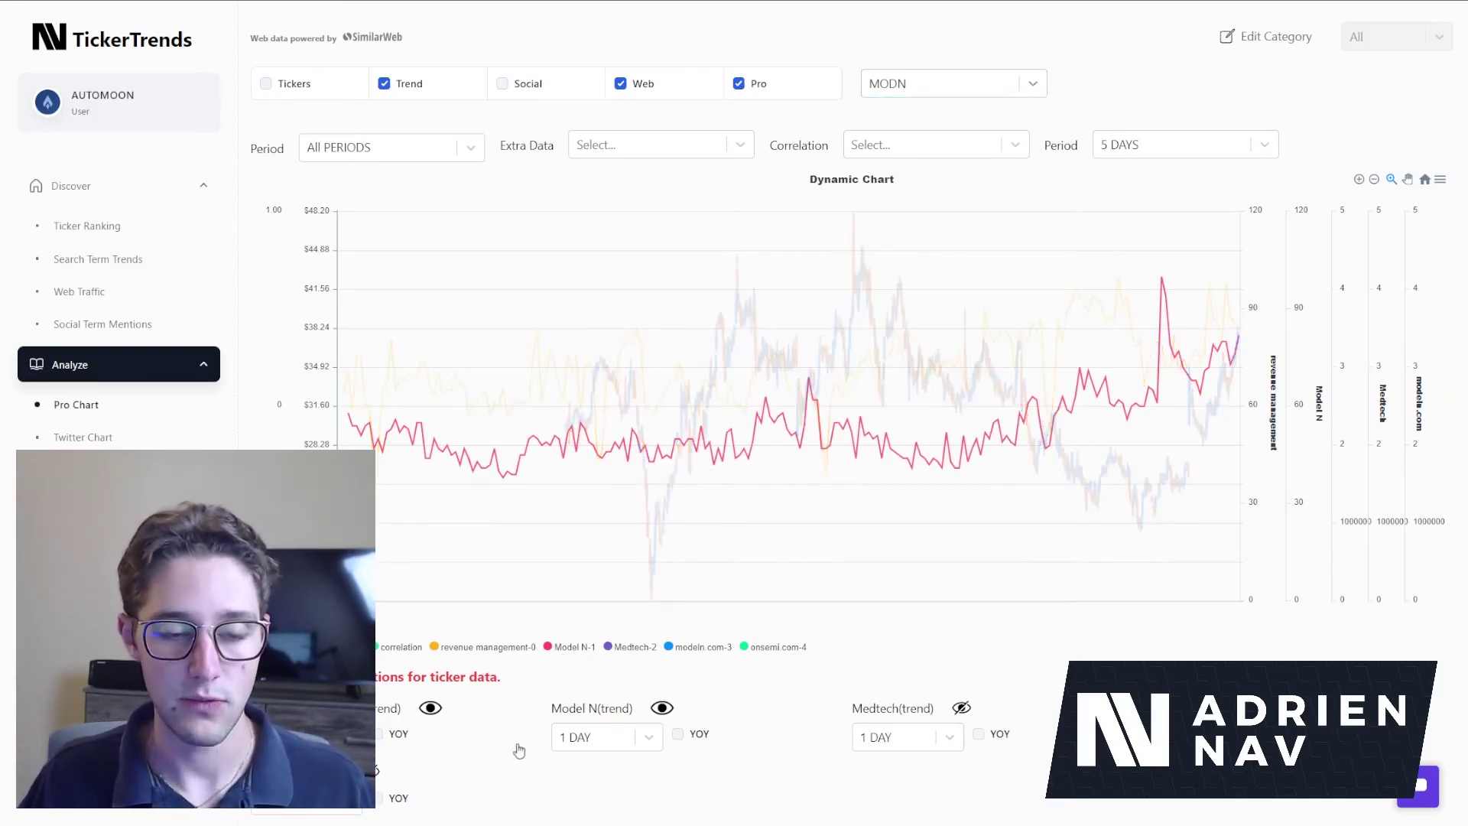
Hide the "revenue management" and "Model N" trend lines on the MODN dynamic chart.
left_click(429, 708)
left_click(662, 708)
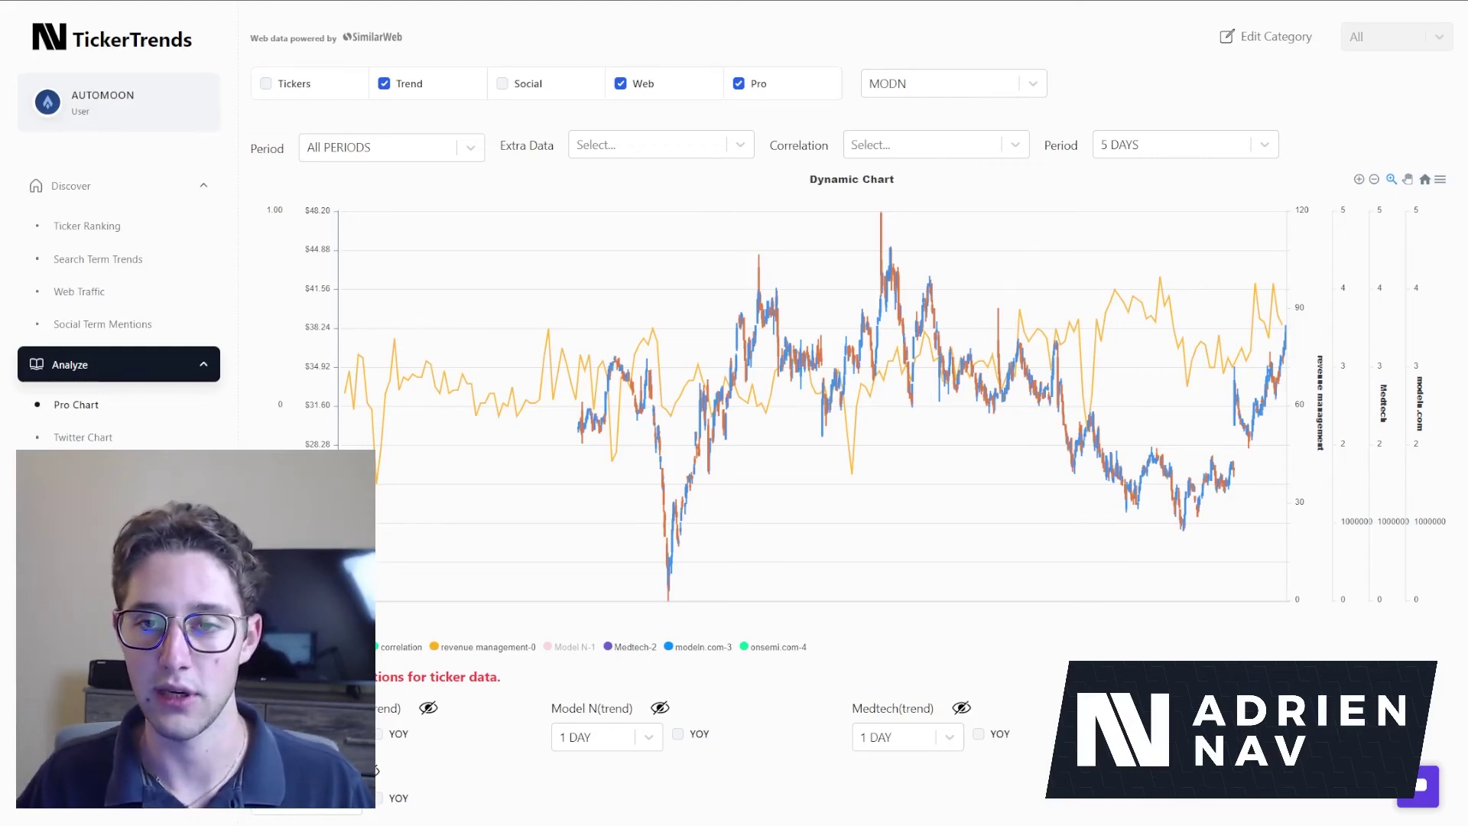
scroll(851, 382, "down", 1)
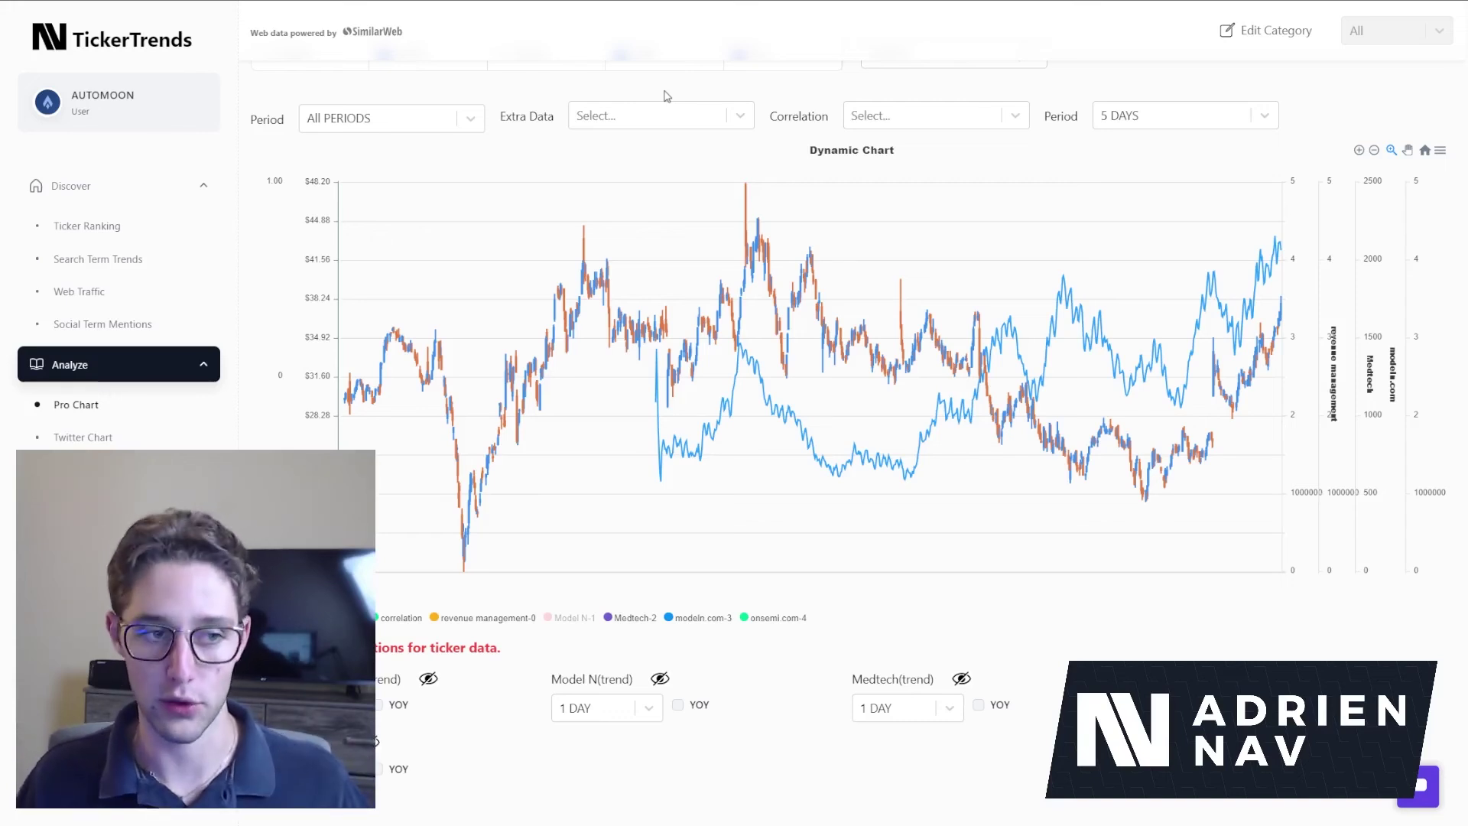
Open the Twitter Chart page and run a comparison of the keywords "vote biden" and "vote trump".
left_click(124, 440)
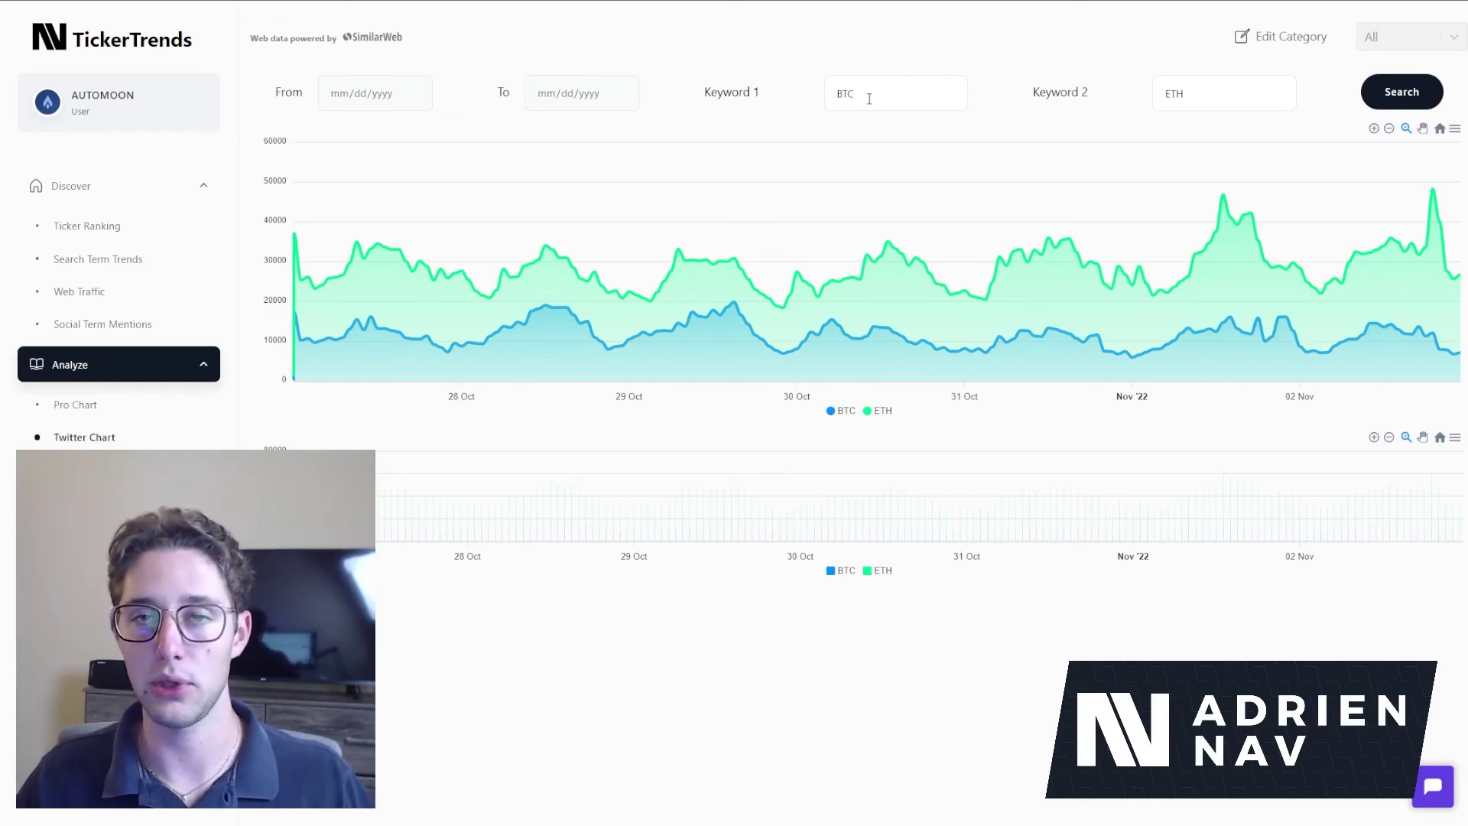
left_click(870, 99)
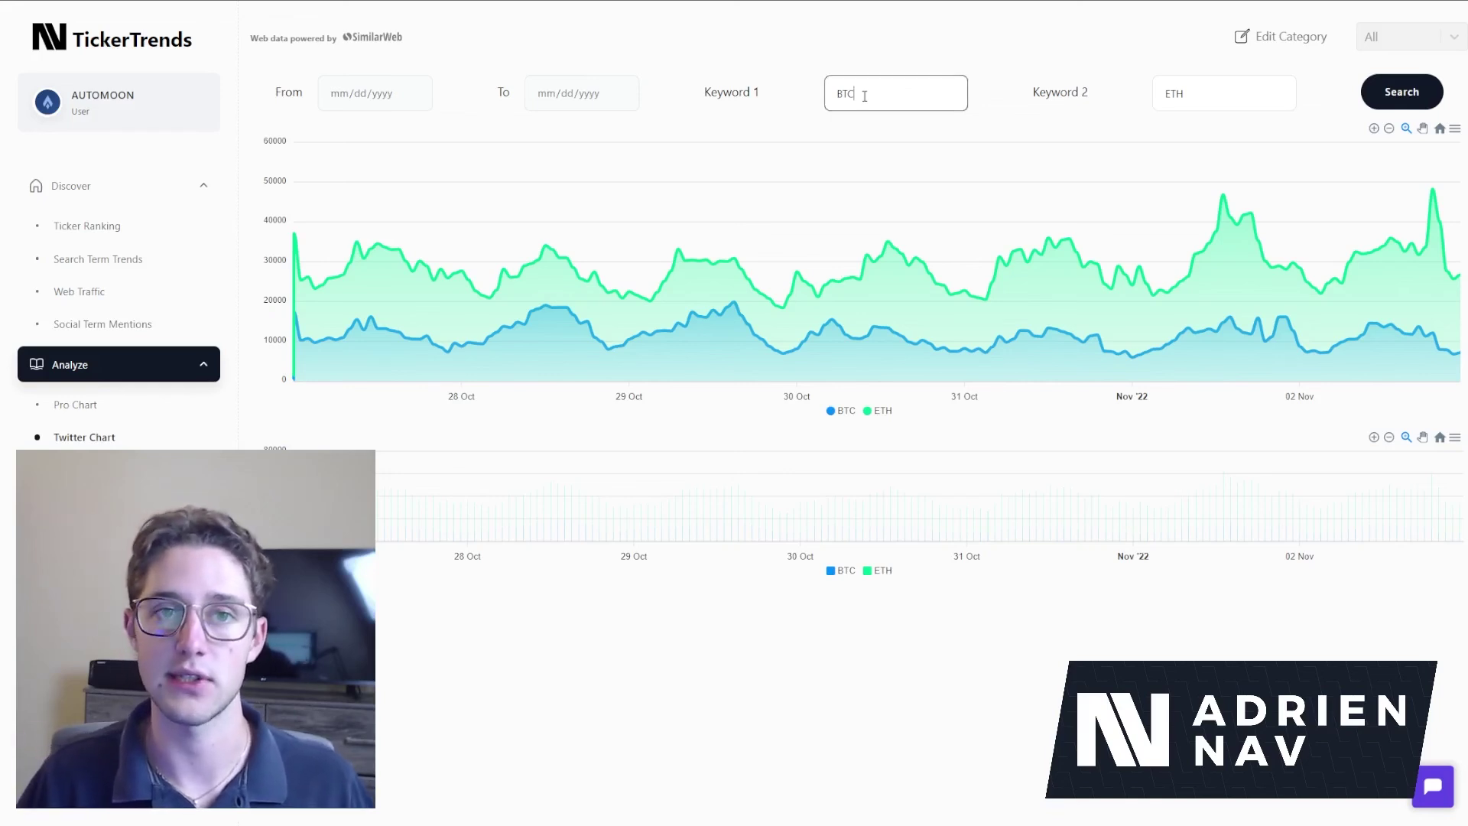
double_click(867, 97)
type("vote biden")
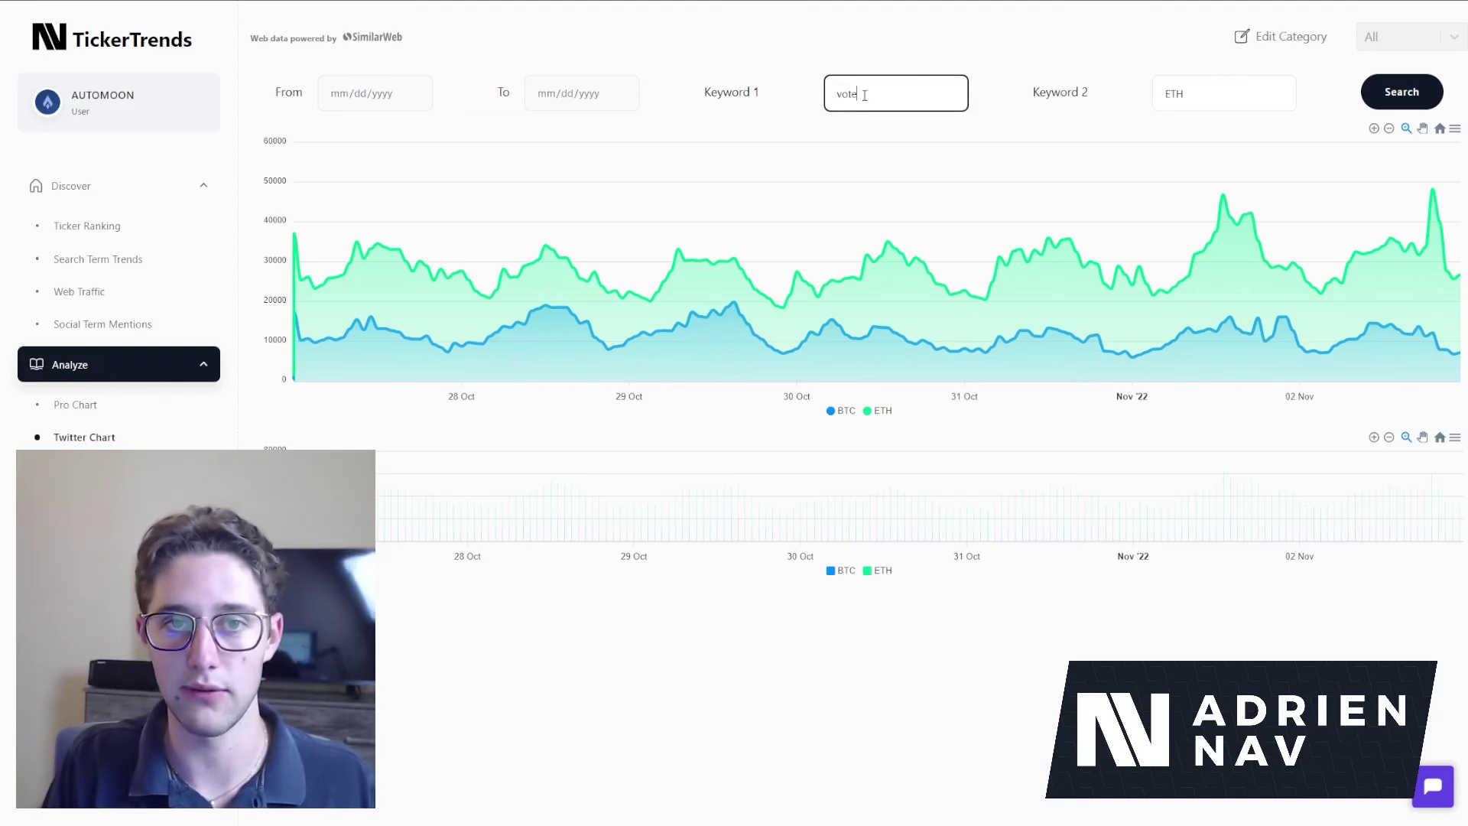
double_click(1207, 89)
type("vote trump")
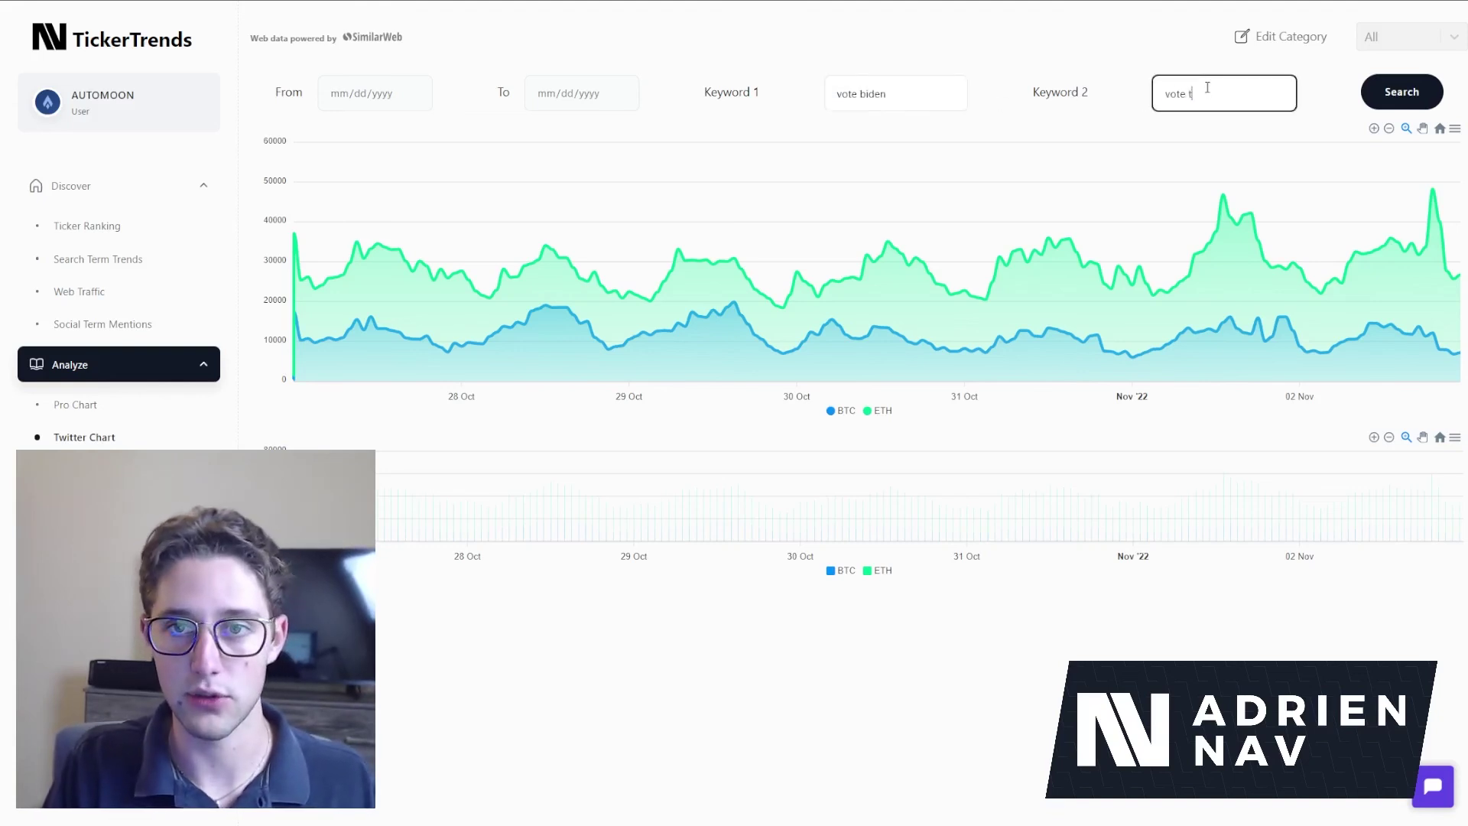
left_click(1375, 89)
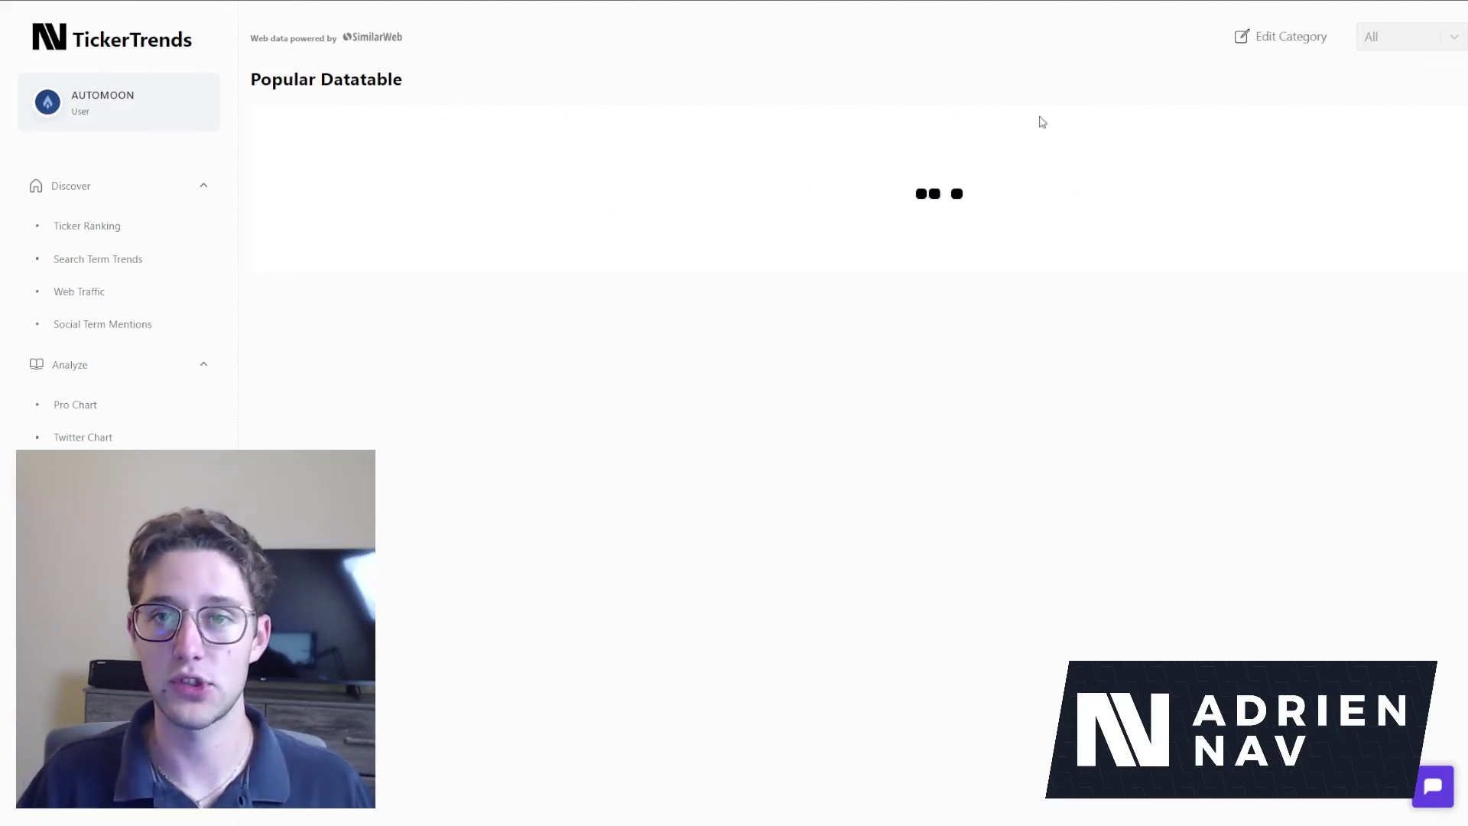
Open the category editor and view the ticker lists of the Cryptocurrency and Stocks categories.
left_click(1288, 42)
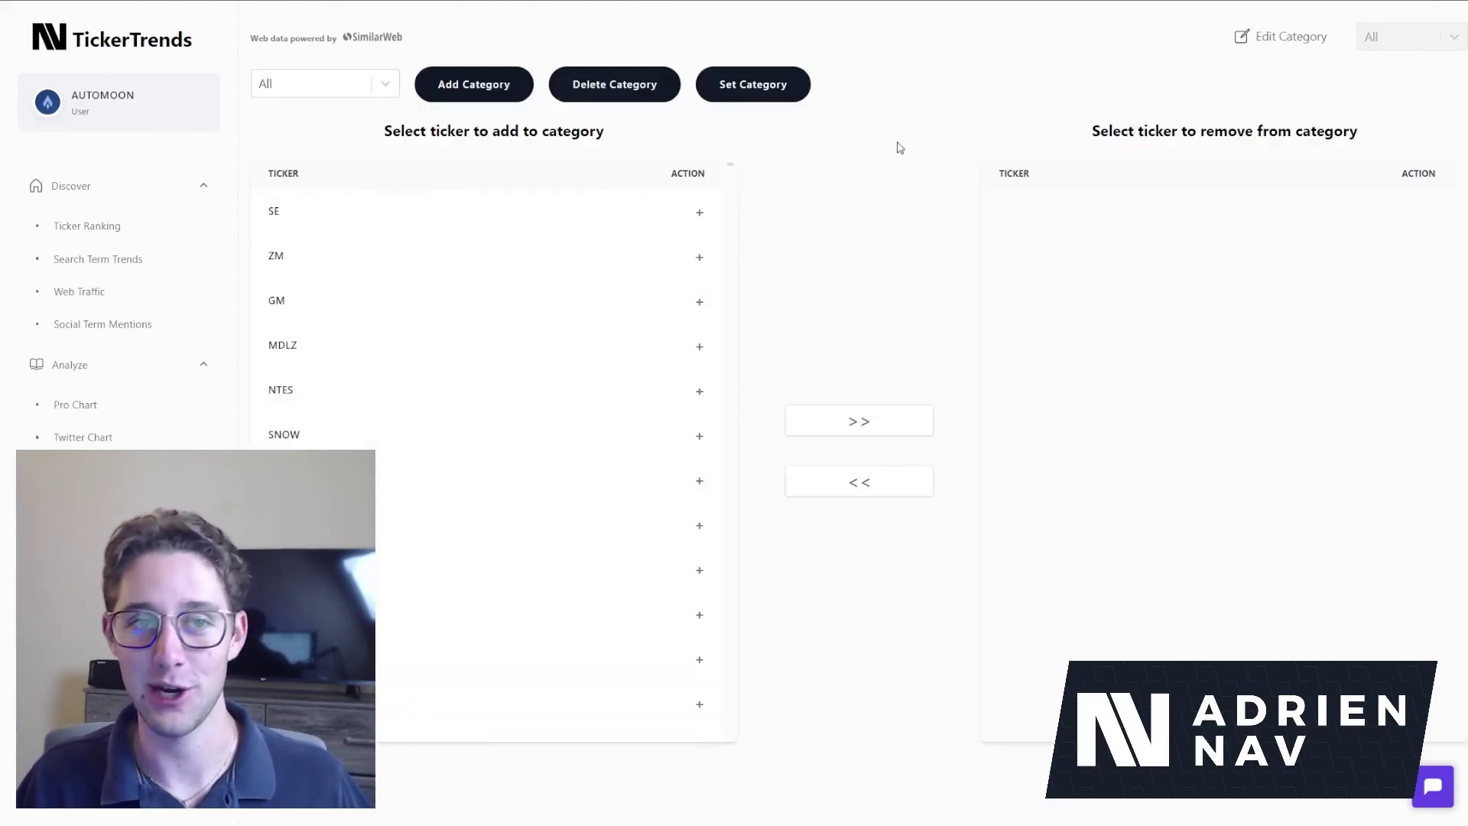
left_click(367, 85)
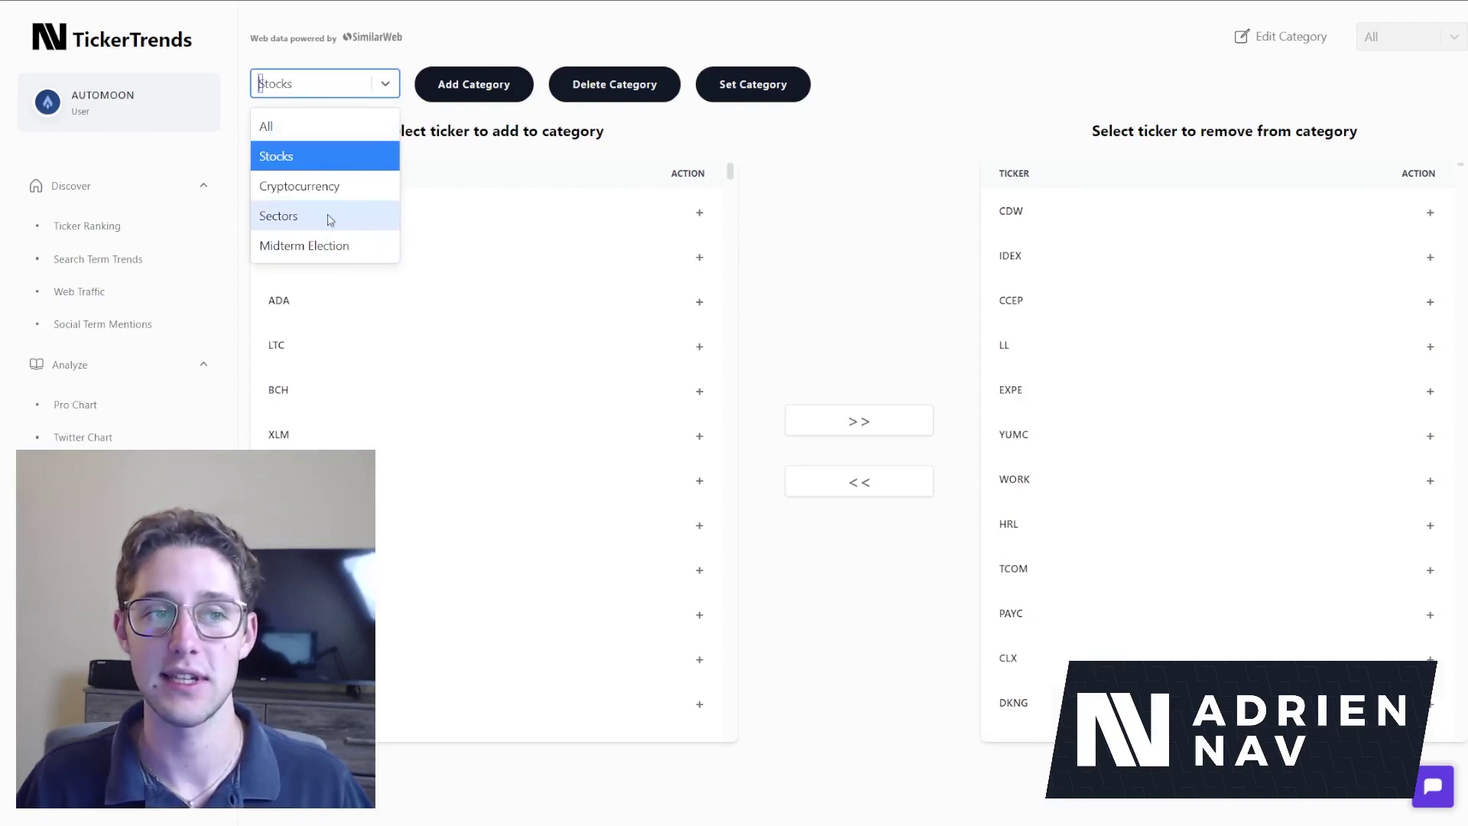
left_click(331, 186)
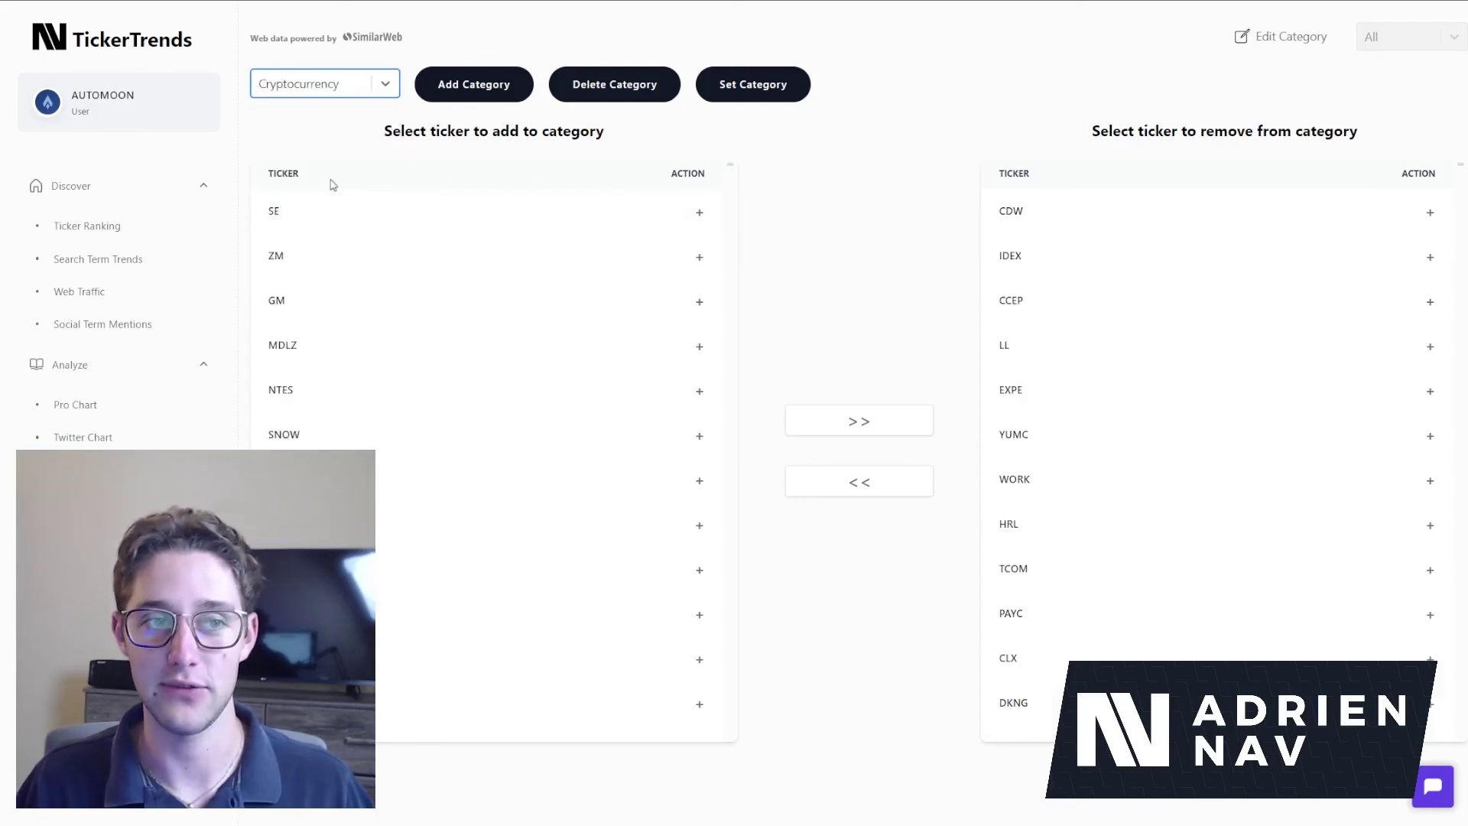
left_click(343, 85)
left_click(337, 156)
Choose the Sectors category in the category editor and look through its assigned entries.
left_click(347, 91)
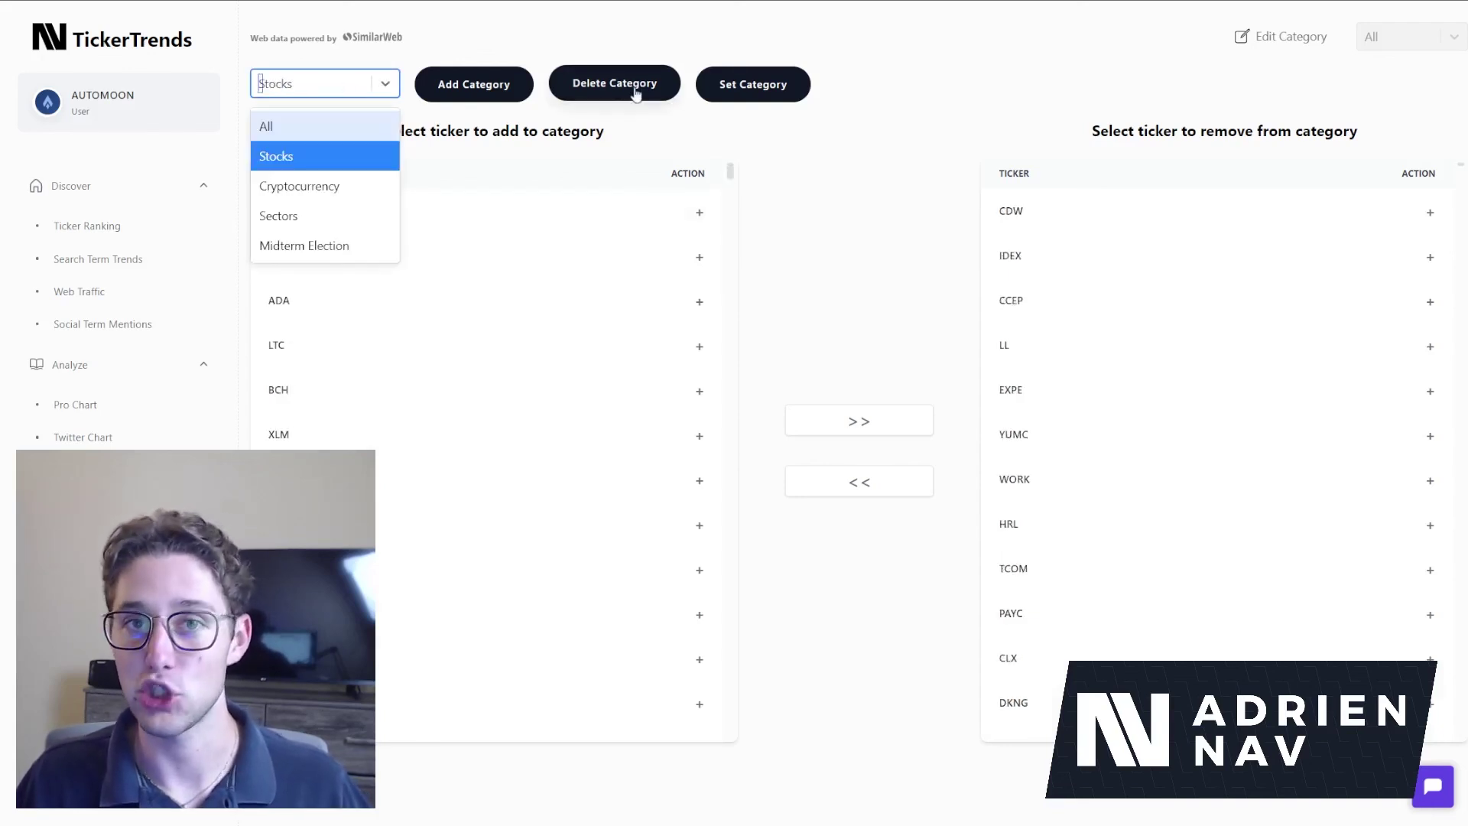
left_click(374, 209)
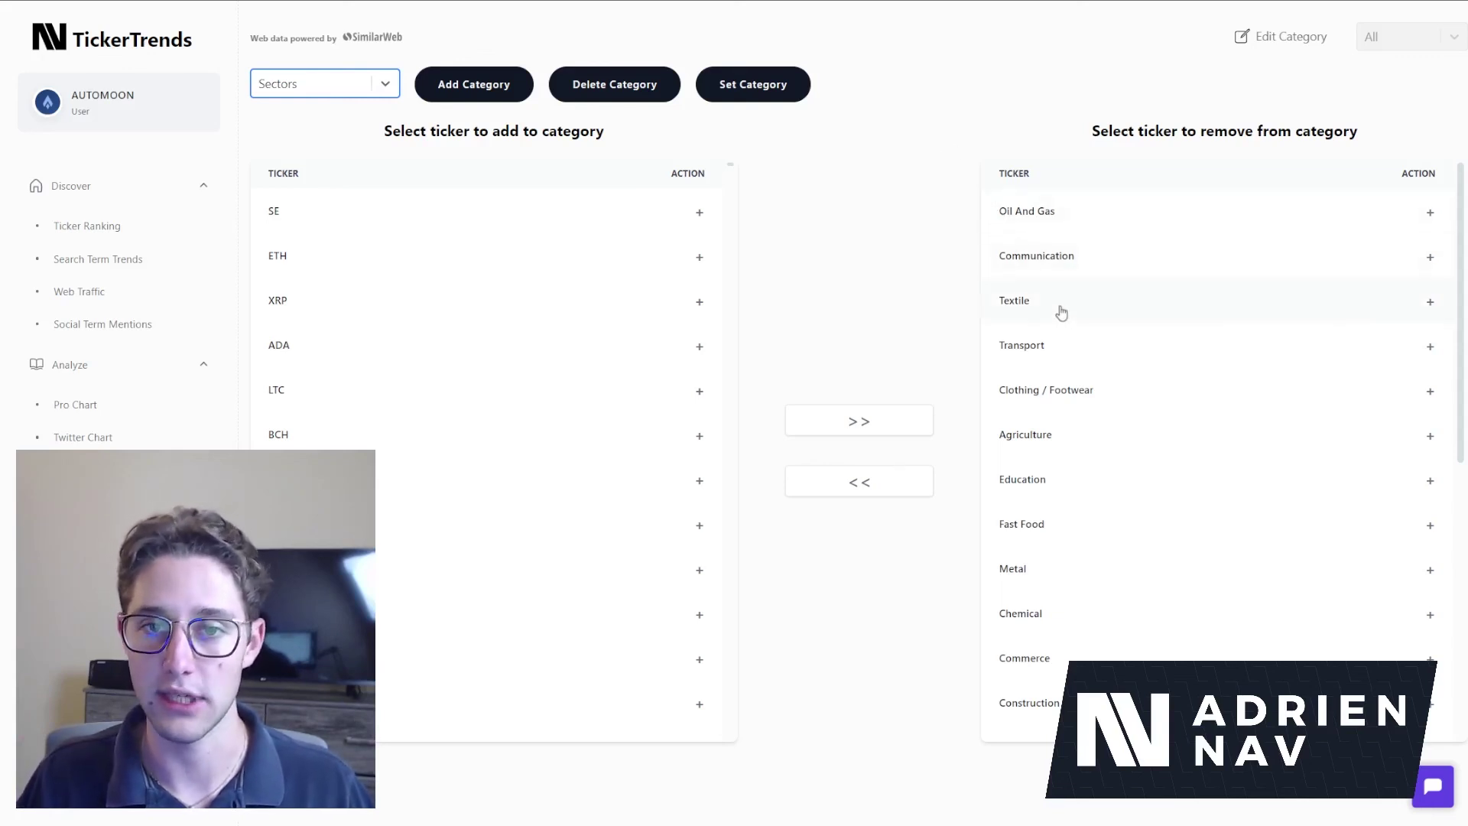
scroll(1058, 314, "down", 2)
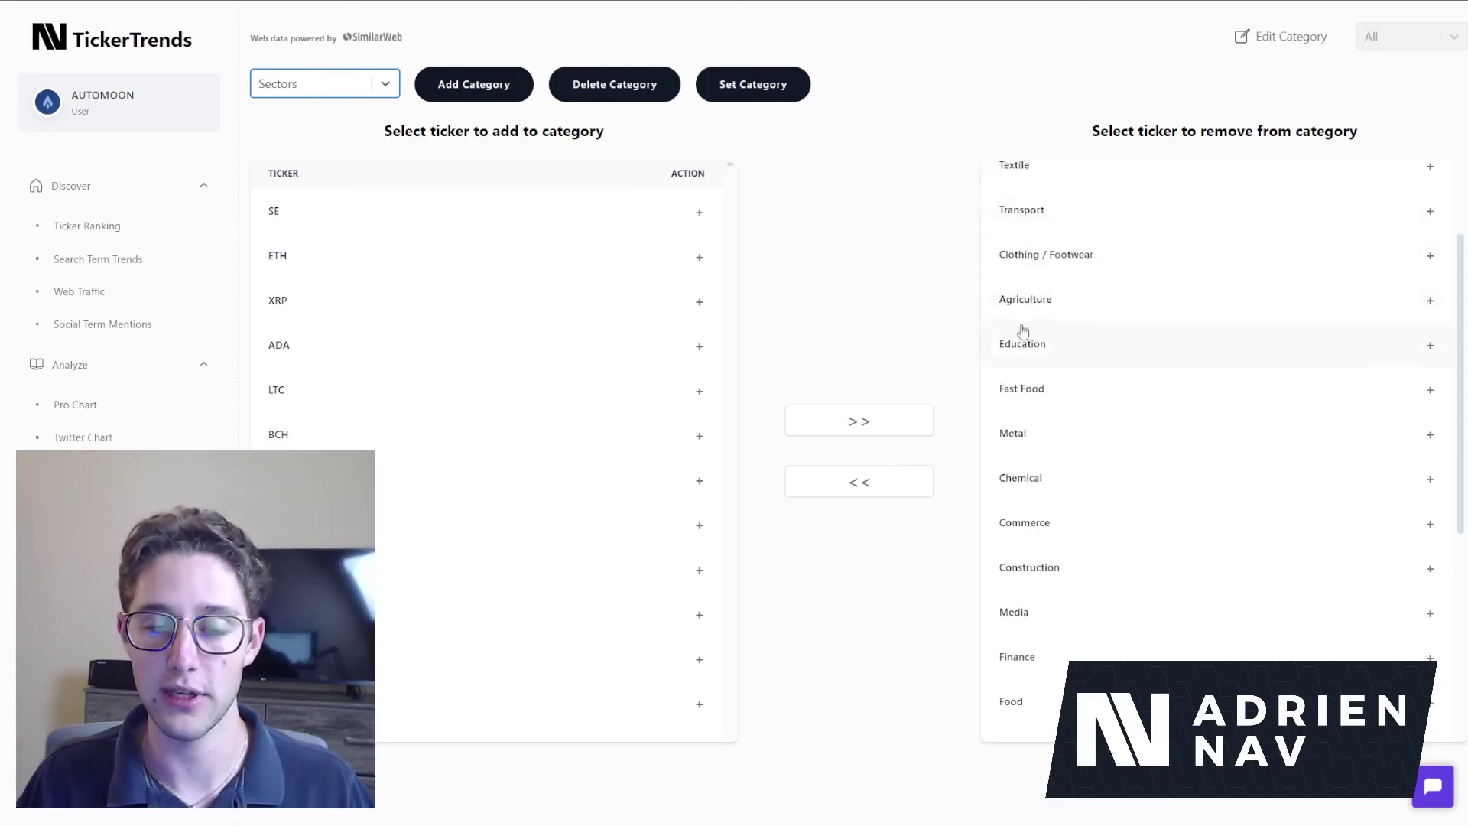